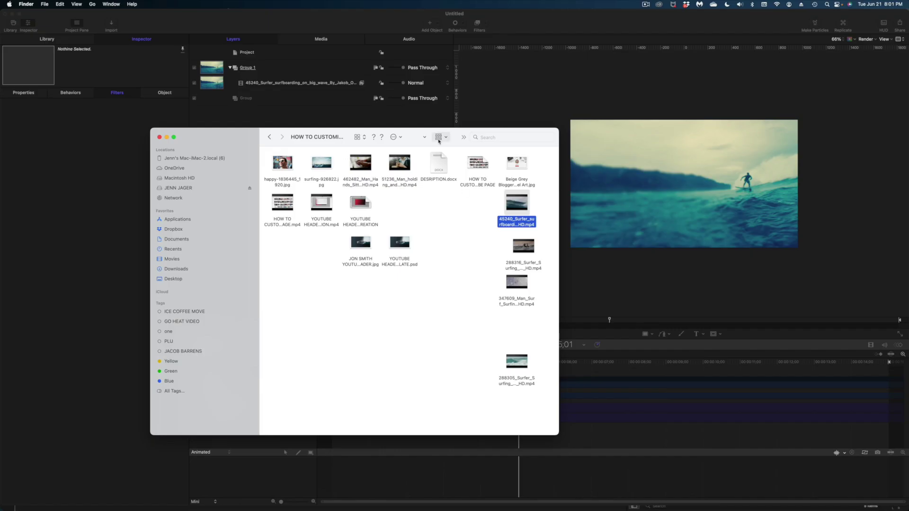
Replace Group 1's 45240 clip layer with the 288316 sunset-waves surfer clip from Finder
{"action": "left_click_drag", "start_coordinate": [249, 137], "coordinate": [569, 231]}
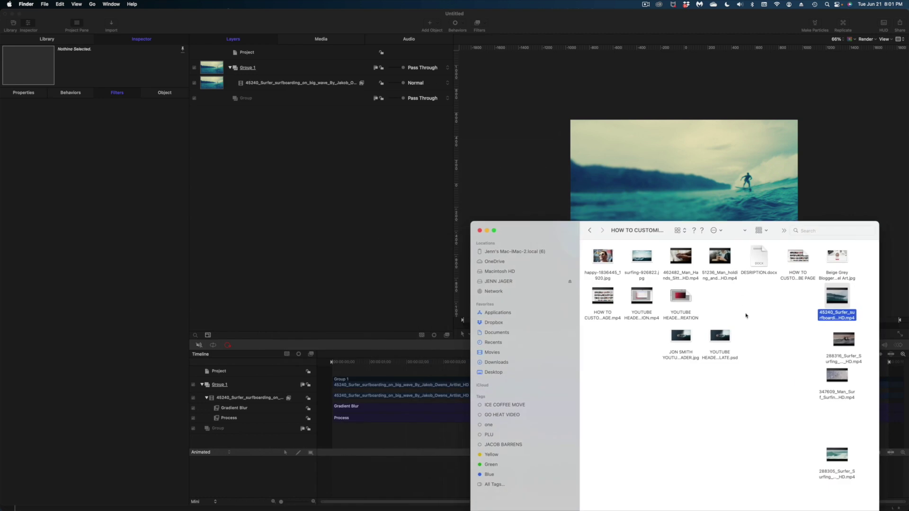
{"action": "left_click_drag", "start_coordinate": [837, 339], "coordinate": [211, 76]}
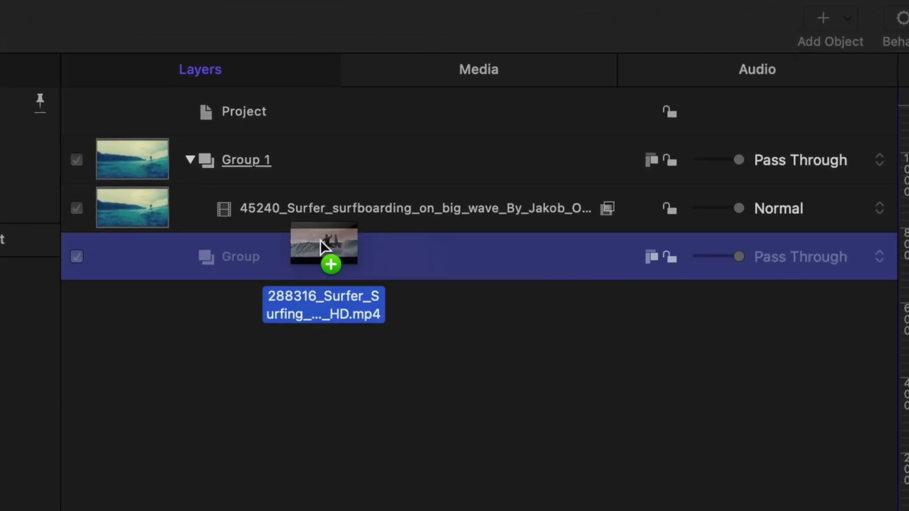
{"action": "left_click_drag", "start_coordinate": [112, 212], "coordinate": [119, 241]}
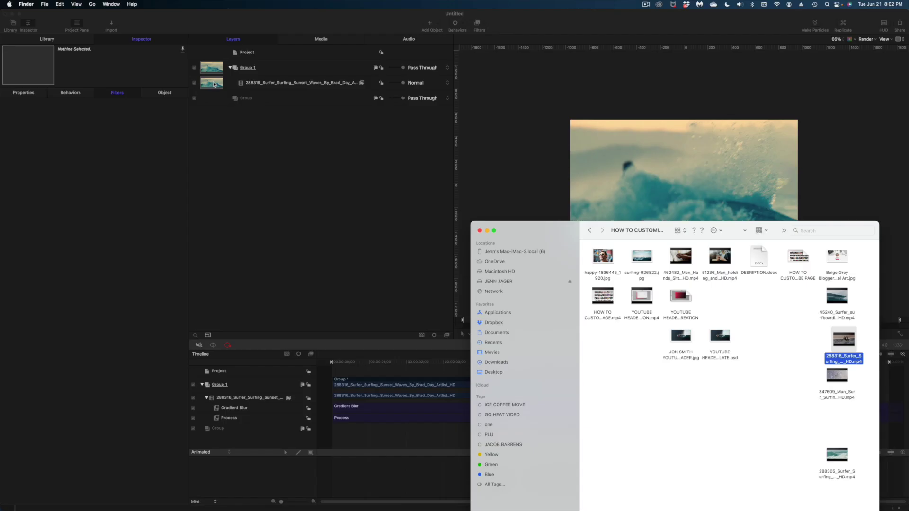
{"action": "left_click", "coordinate": [479, 231]}
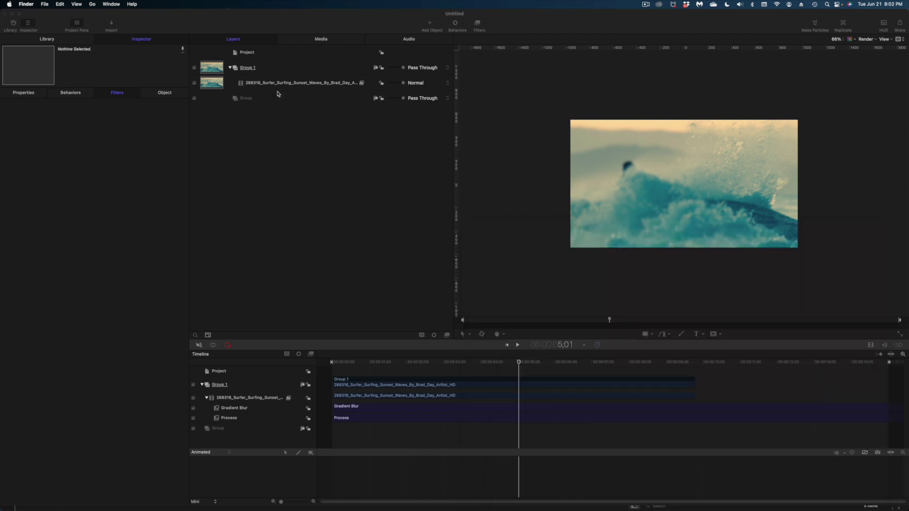
Select the 288316 layer and show its Gradient Blur and Process filters
{"action": "left_click", "coordinate": [272, 84]}
{"action": "left_click", "coordinate": [272, 85]}
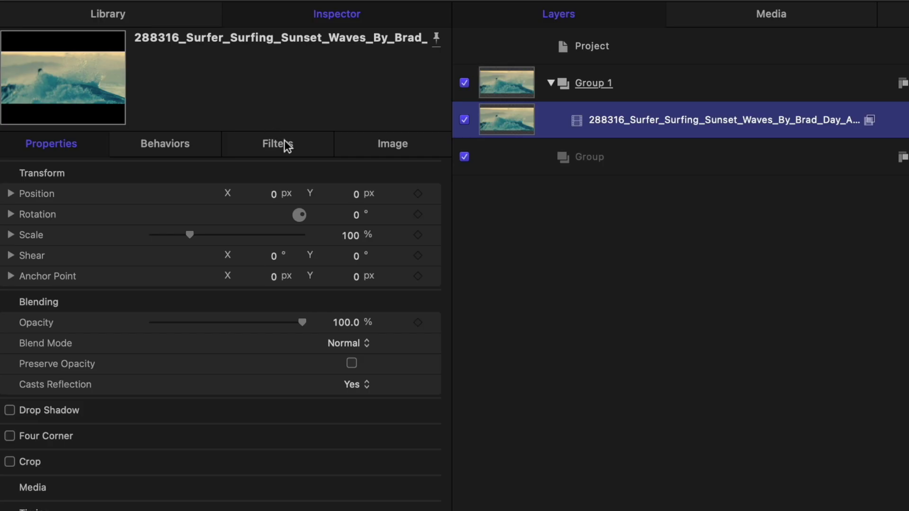
{"action": "left_click", "coordinate": [287, 145]}
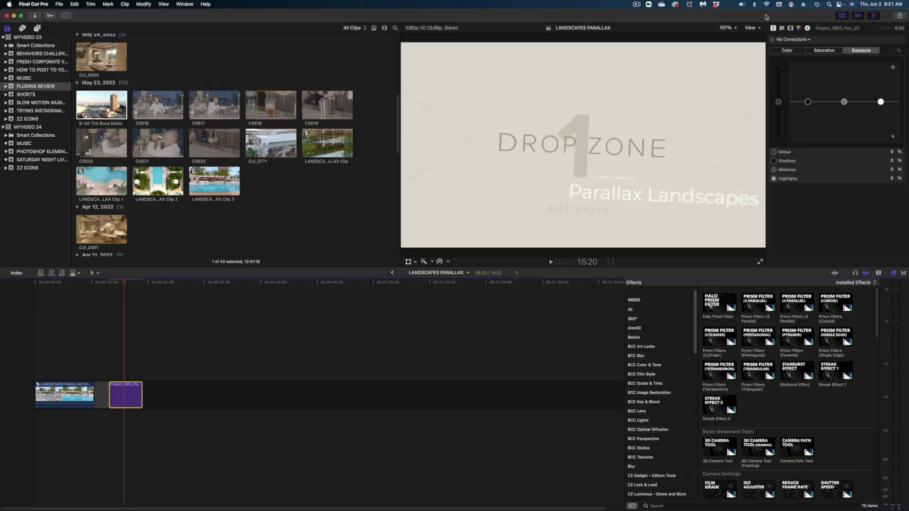
Load the B roll The Boca Raton pool clip into Drop Zone 01 and play the title
{"action": "left_click", "coordinate": [773, 27]}
{"action": "left_click", "coordinate": [855, 112]}
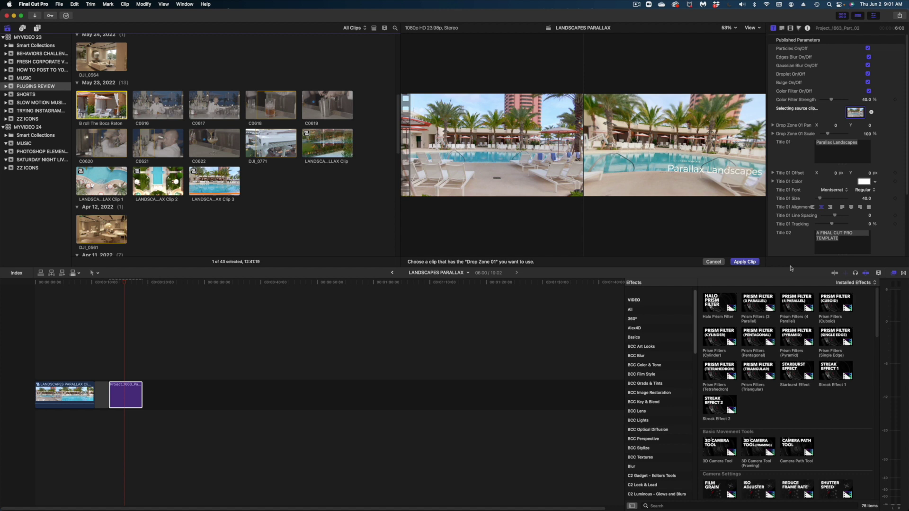
{"action": "left_click", "coordinate": [746, 262]}
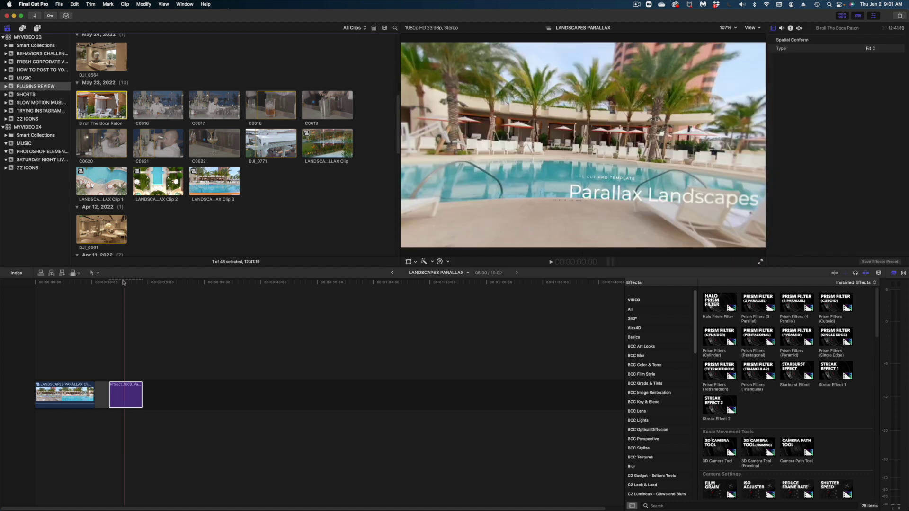
{"action": "key", "text": "space"}
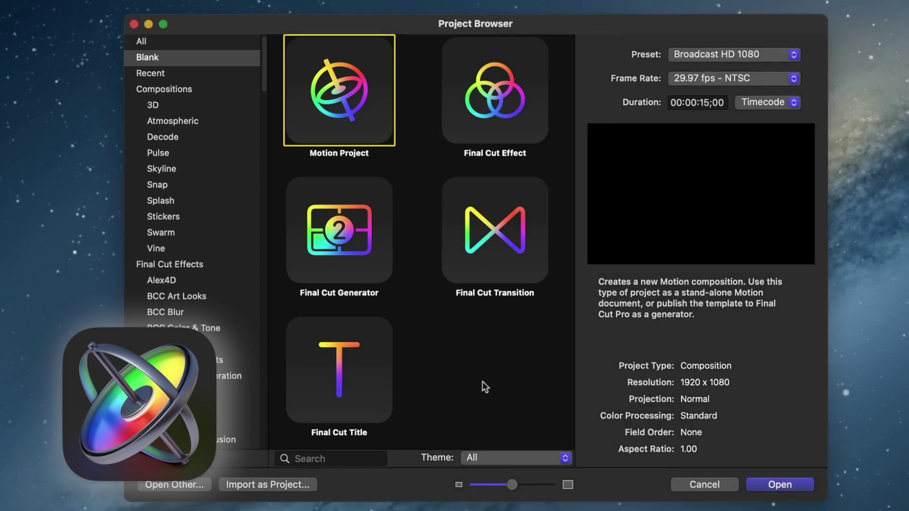
Create a new Final Cut Generator project and add a new drop zone to its group
{"action": "left_click", "coordinate": [341, 235]}
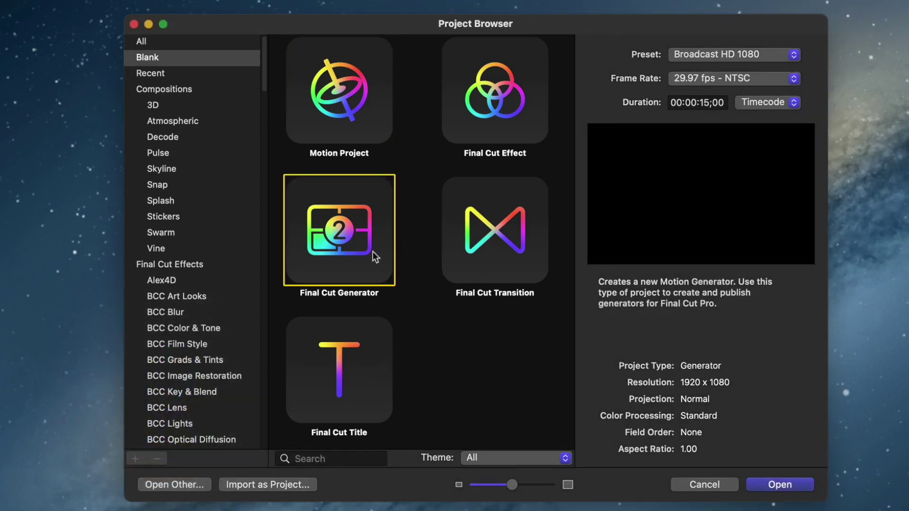
{"action": "left_click", "coordinate": [780, 484]}
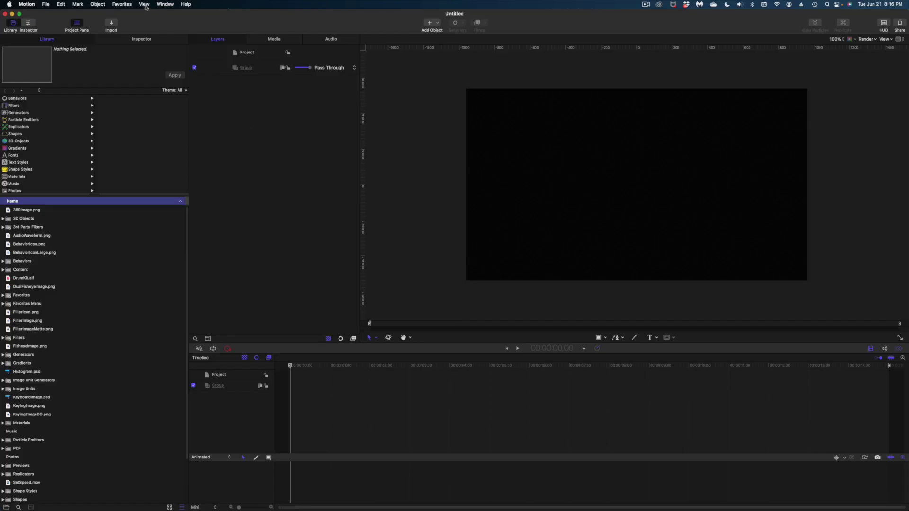
{"action": "left_click", "coordinate": [96, 4]}
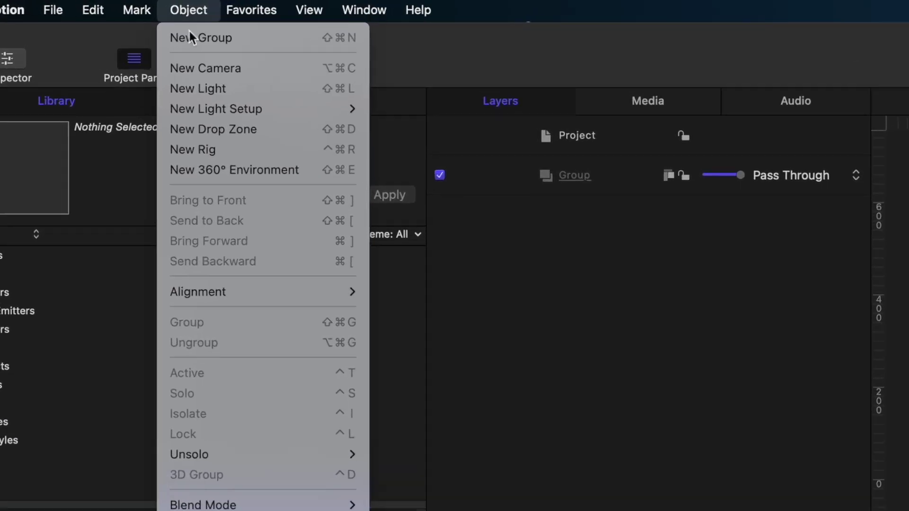
{"action": "left_click", "coordinate": [211, 138]}
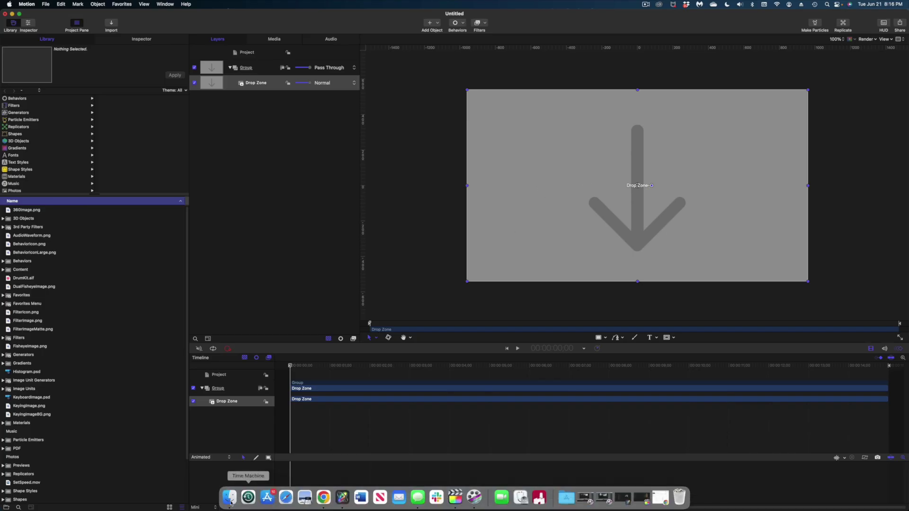
Try a surfer clip from the surf folder in the drop zone, then undo to leave it empty
{"action": "left_click", "coordinate": [241, 496]}
{"action": "double_click", "coordinate": [534, 165]}
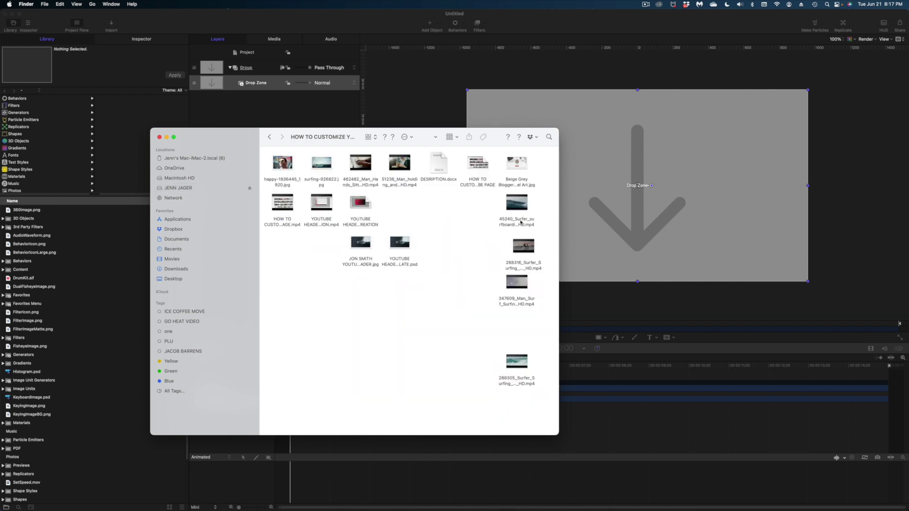
{"action": "left_click_drag", "start_coordinate": [531, 251], "coordinate": [633, 216]}
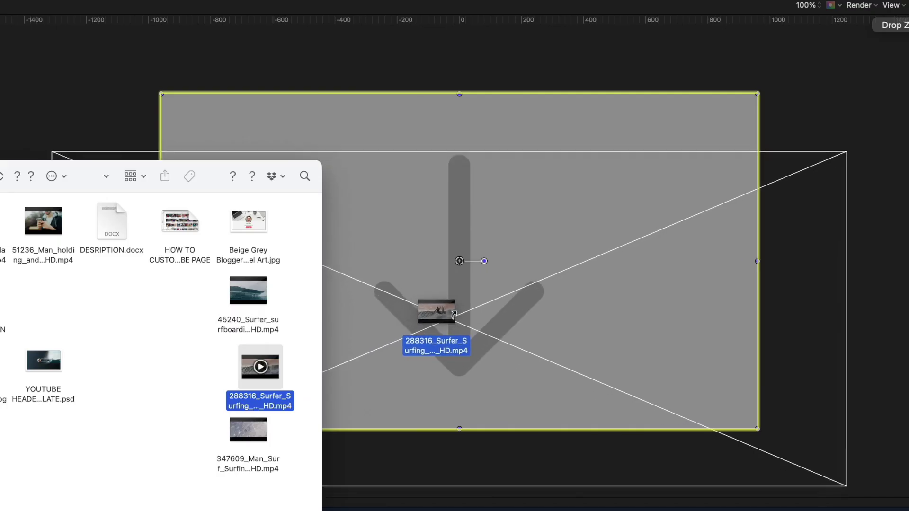
{"action": "left_click_drag", "start_coordinate": [454, 314], "coordinate": [484, 265]}
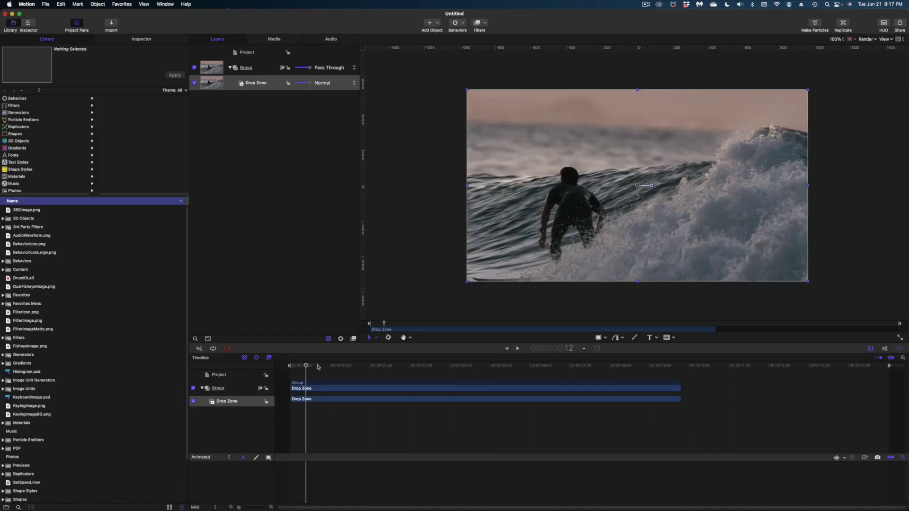
{"action": "left_click_drag", "start_coordinate": [305, 369], "coordinate": [283, 384]}
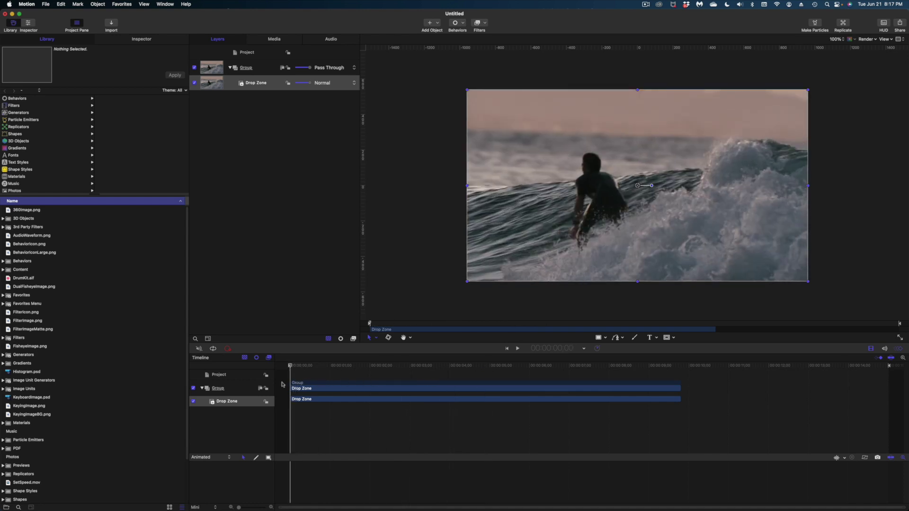
{"action": "key", "text": "super+z"}
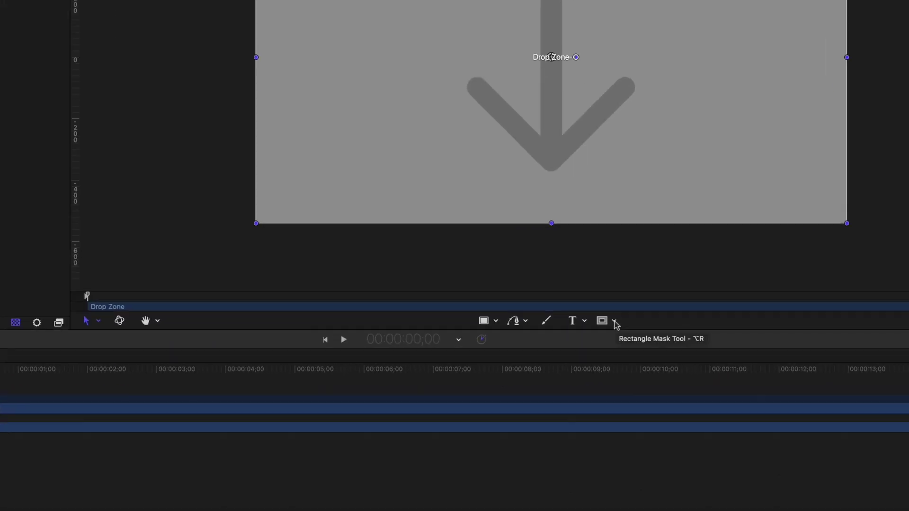
Draw a Circle Mask over the centre of the drop zone
{"action": "left_click", "coordinate": [674, 338]}
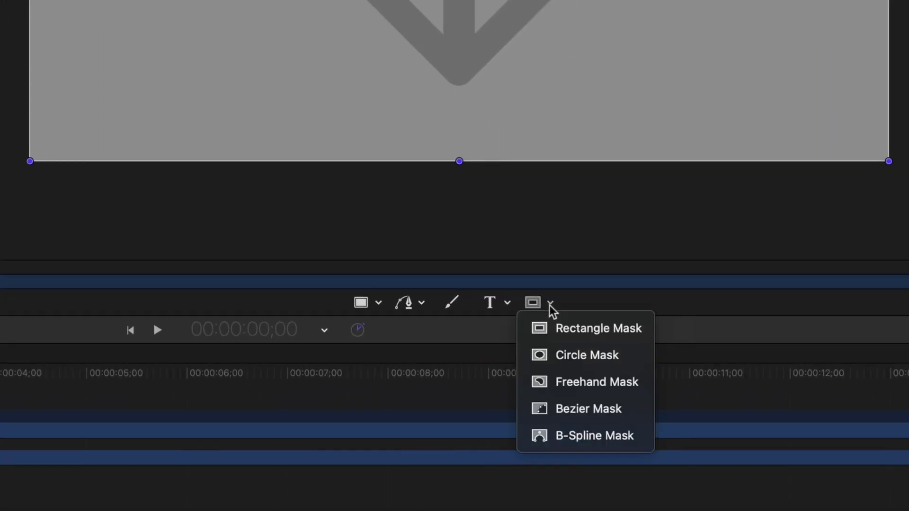
{"action": "left_click", "coordinate": [563, 360]}
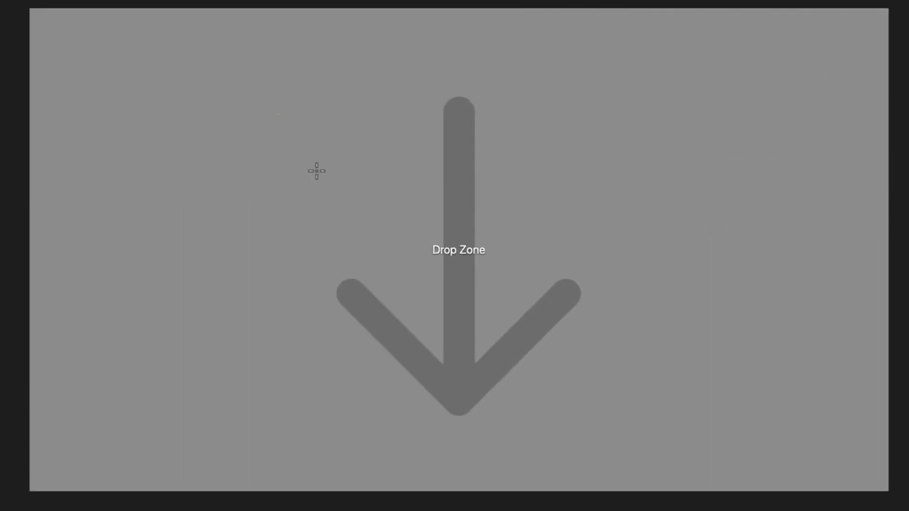
{"action": "left_click_drag", "start_coordinate": [278, 0], "coordinate": [634, 132]}
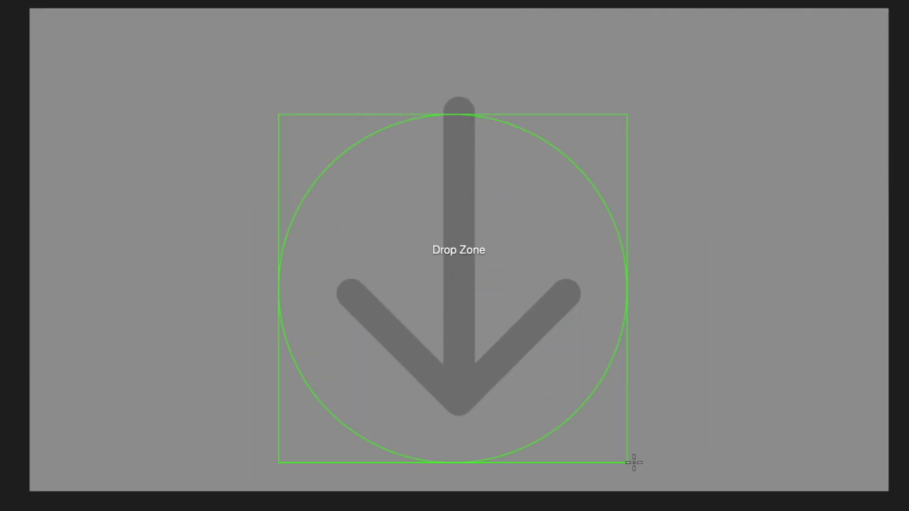
{"action": "left_click_drag", "start_coordinate": [634, 462], "coordinate": [655, 479]}
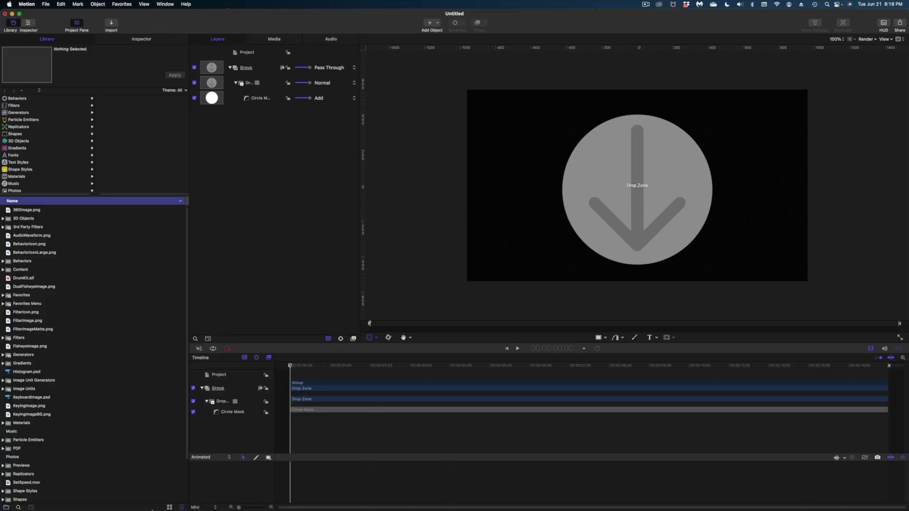
Drop the 288316 surfer clip into the masked drop zone and preview a later frame
{"action": "left_click", "coordinate": [233, 501]}
{"action": "left_click_drag", "start_coordinate": [521, 245], "coordinate": [606, 199]}
{"action": "left_click", "coordinate": [159, 137]}
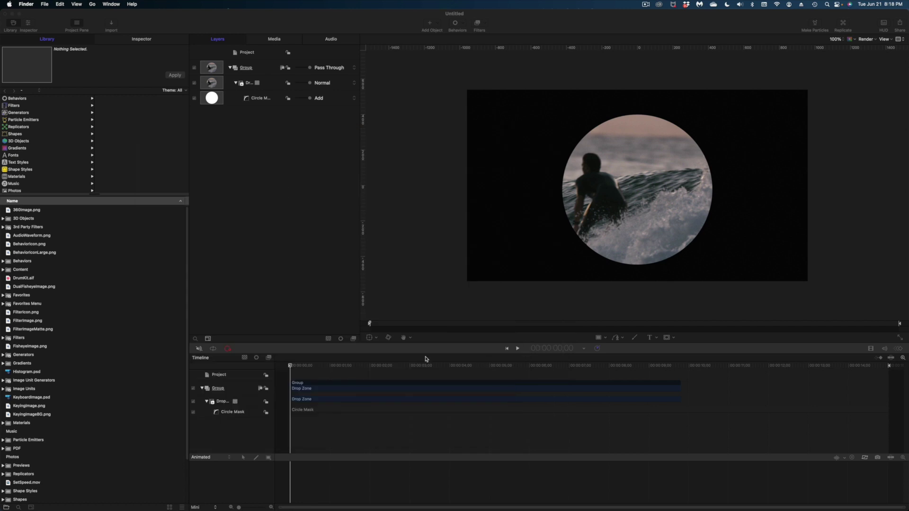
{"action": "left_click_drag", "start_coordinate": [426, 365], "coordinate": [367, 369]}
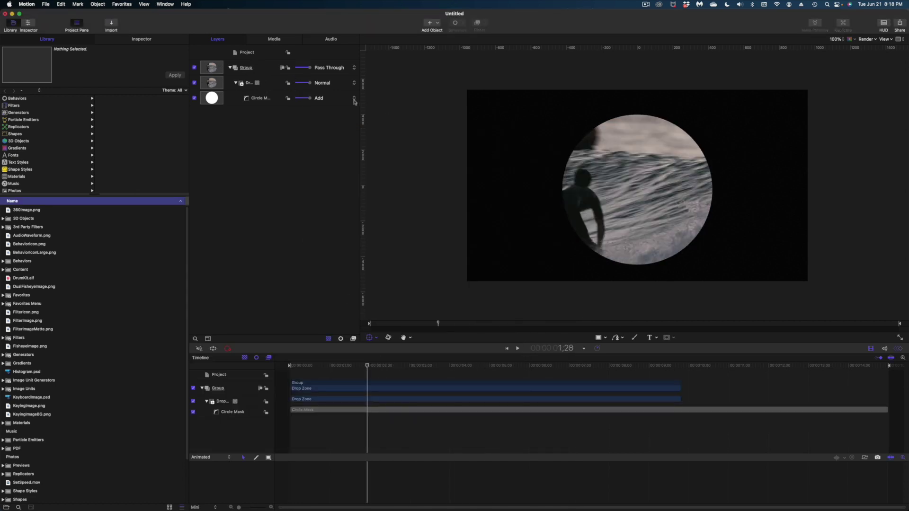
Set the drop zone image scale to about 95%, pan the surfer within the circle, and play it back
{"action": "left_click", "coordinate": [249, 85]}
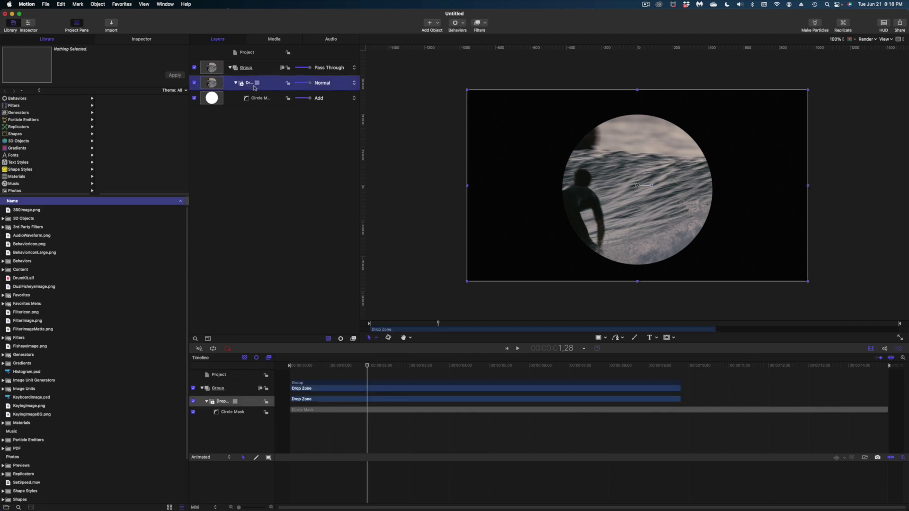
{"action": "left_click", "coordinate": [144, 39]}
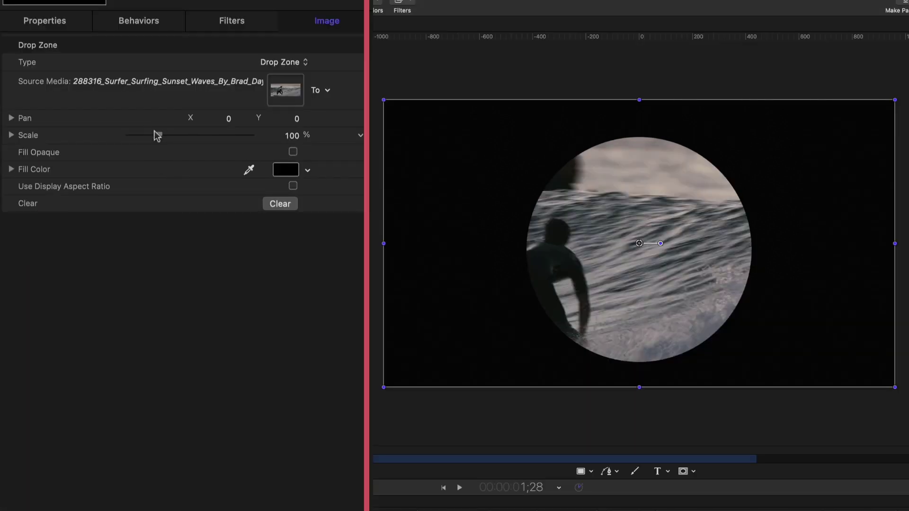
{"action": "left_click_drag", "start_coordinate": [154, 131], "coordinate": [155, 135]}
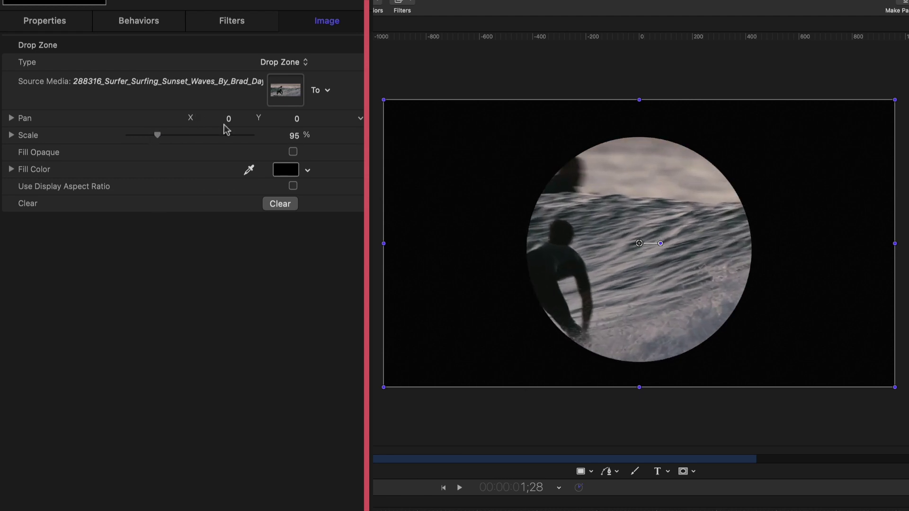
{"action": "left_click_drag", "start_coordinate": [224, 124], "coordinate": [296, 118]}
{"action": "key", "text": "space"}
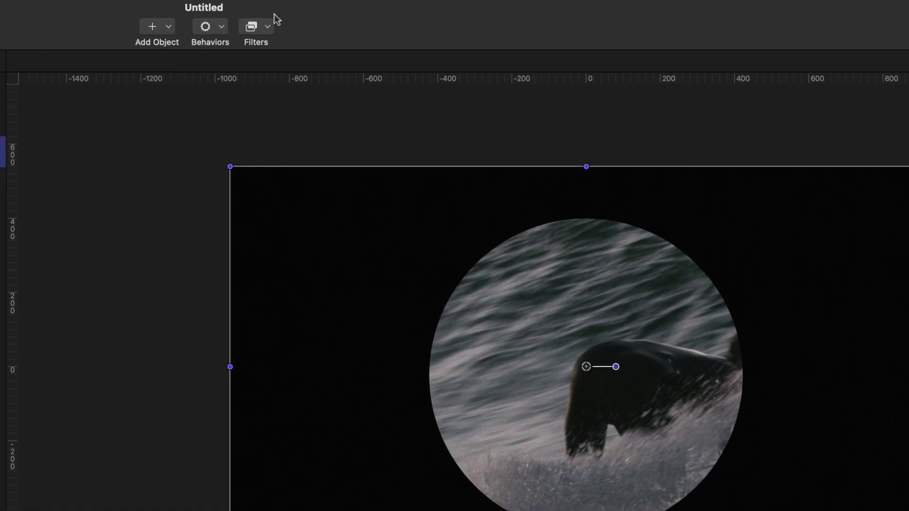
Apply the Looks > Process filter to the drop zone for a teal tint
{"action": "left_click", "coordinate": [269, 21]}
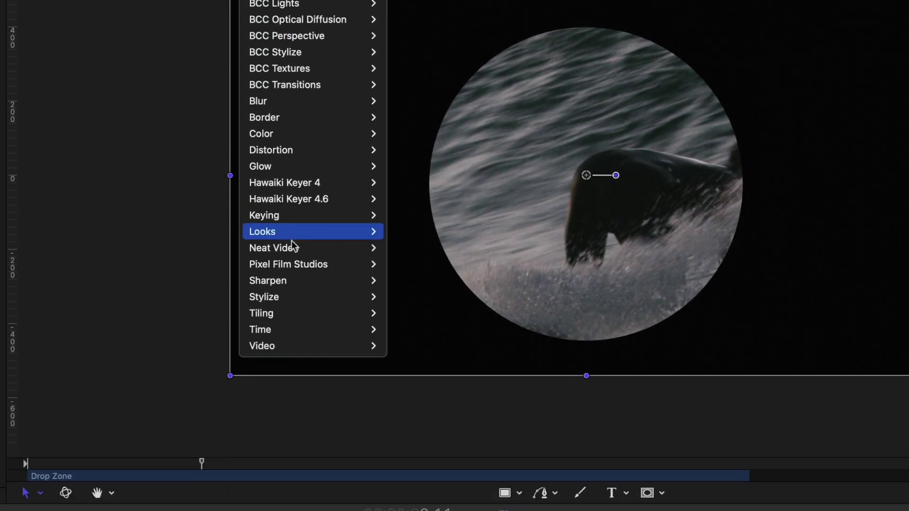
{"action": "mouse_move", "coordinate": [311, 236]}
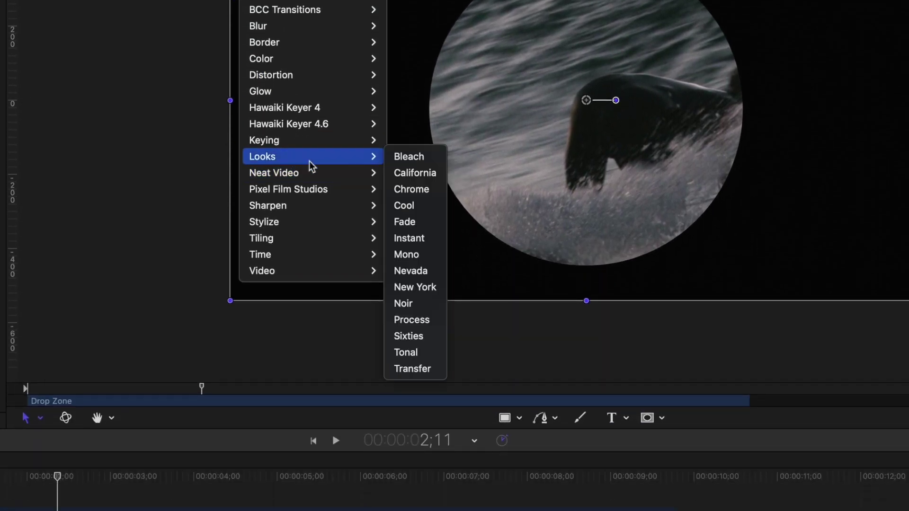
{"action": "left_click", "coordinate": [439, 324]}
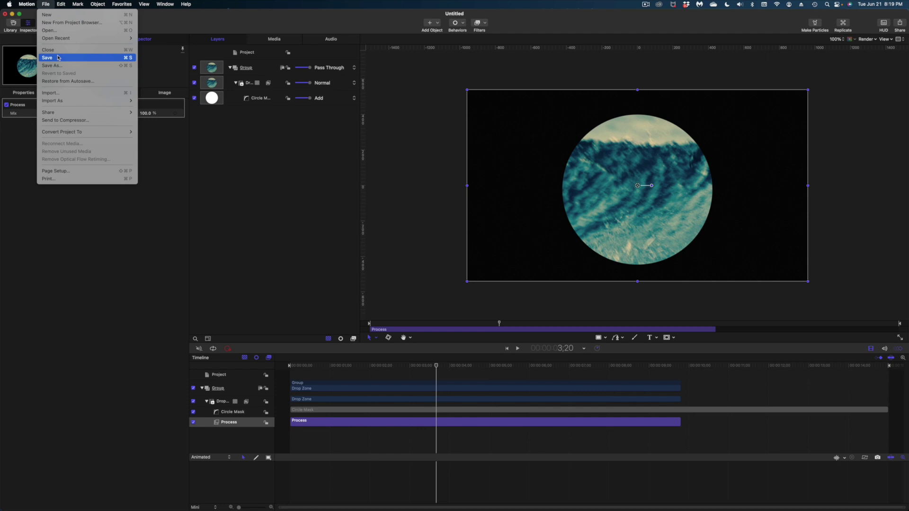
Save the generator as DROP ZONE EXAMPLE under the SHOW OPENS category and publish it
{"action": "left_click", "coordinate": [58, 57]}
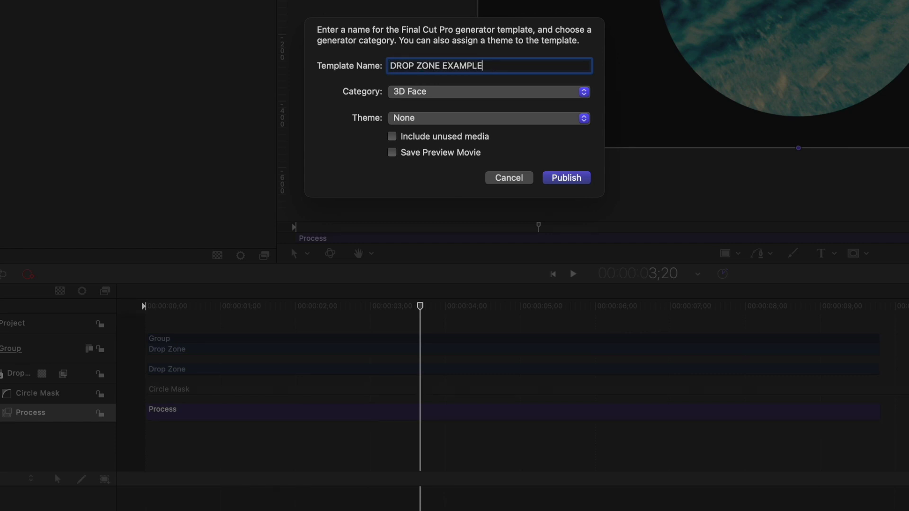
{"action": "left_click", "coordinate": [444, 93]}
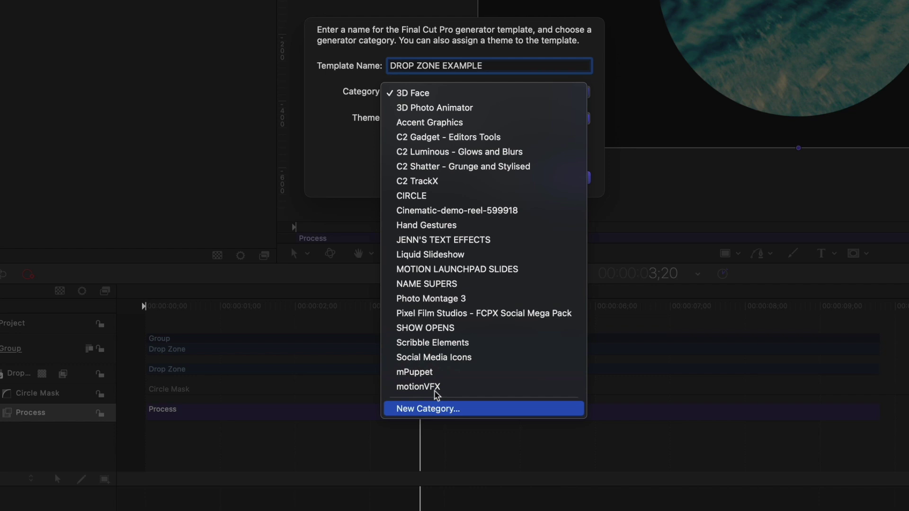
{"action": "left_click", "coordinate": [429, 328]}
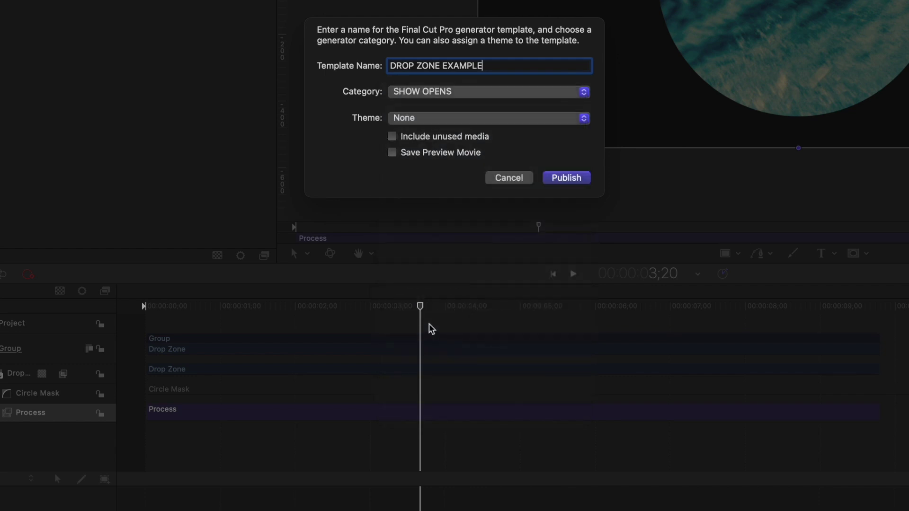
{"action": "left_click", "coordinate": [558, 177]}
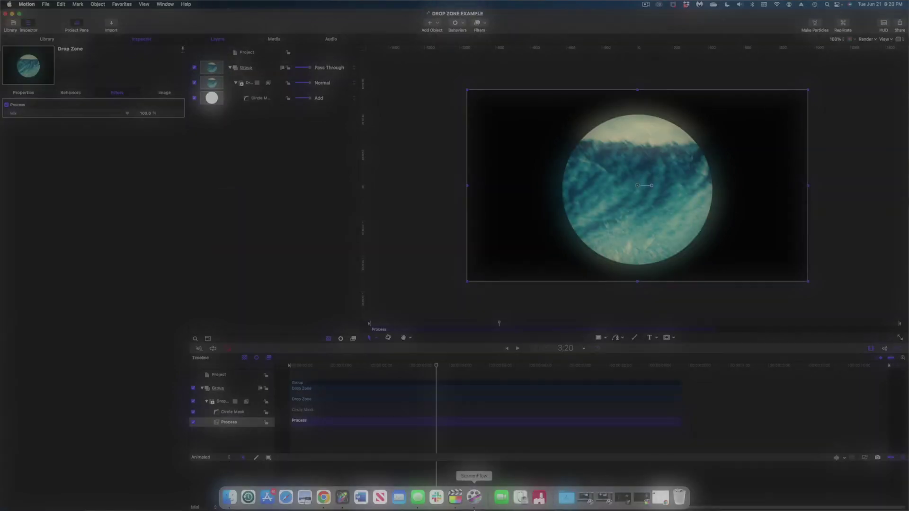
Drag DROP ZONE EXAMPLE from the SHOW OPENS generators into the DROP ZONES timeline and scrub it
{"action": "left_click", "coordinate": [462, 501]}
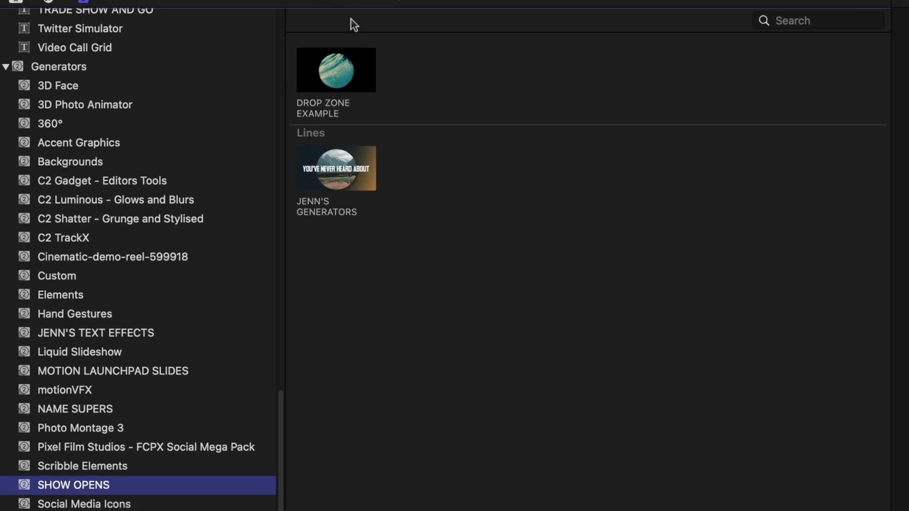
{"action": "left_click", "coordinate": [339, 68]}
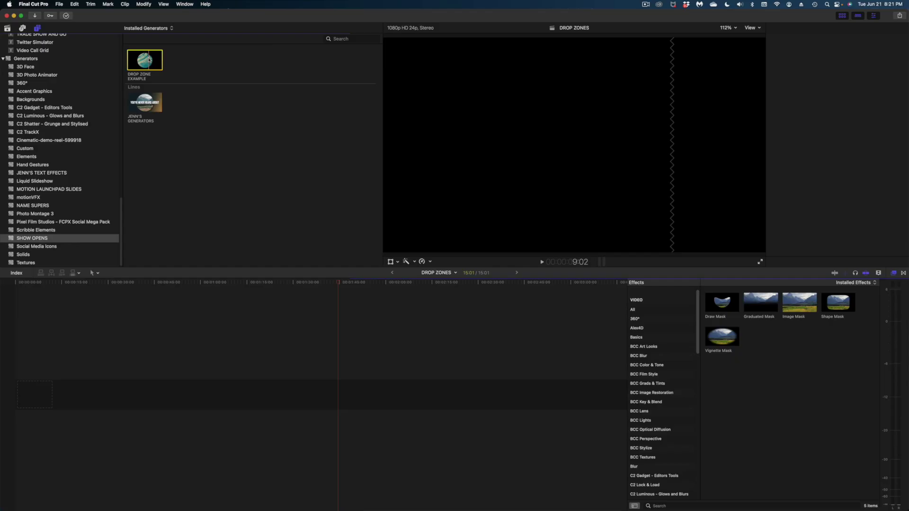
{"action": "left_click_drag", "start_coordinate": [336, 63], "coordinate": [114, 510]}
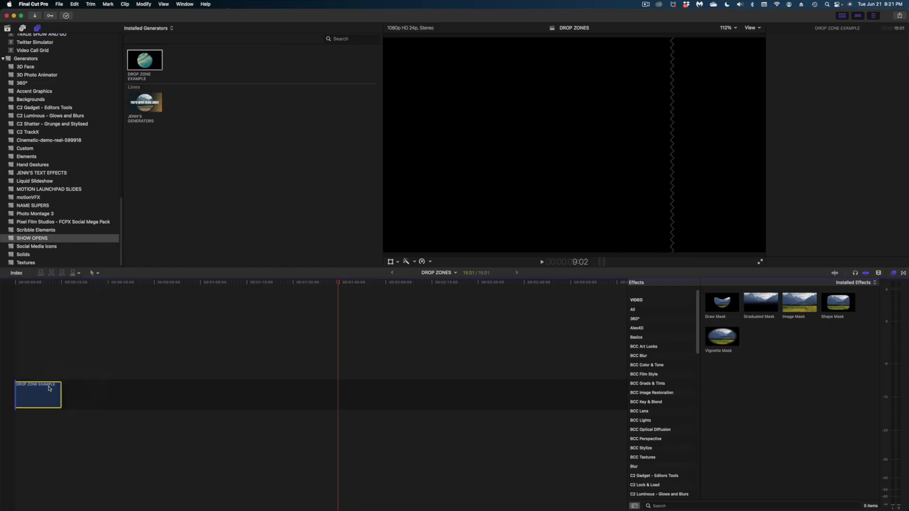
{"action": "left_click", "coordinate": [19, 394]}
{"action": "mouse_move", "coordinate": [27, 283]}
{"action": "left_mouse_down"}
{"action": "mouse_move", "coordinate": [45, 283]}
{"action": "mouse_move", "coordinate": [22, 284]}
{"action": "mouse_move", "coordinate": [42, 293]}
{"action": "mouse_move", "coordinate": [32, 284]}
{"action": "left_mouse_up"}
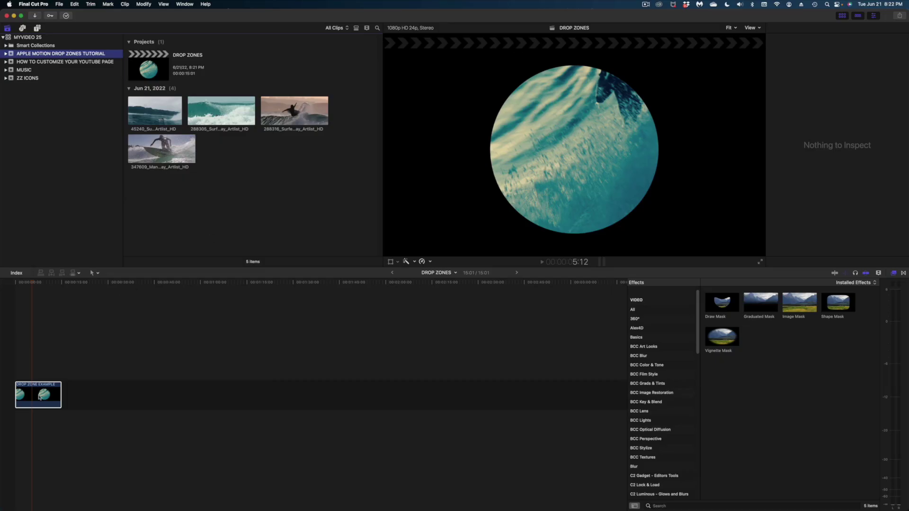
Apply the 347609 surf clip to the DROP ZONE EXAMPLE clip's drop zone well
{"action": "left_click", "coordinate": [40, 397]}
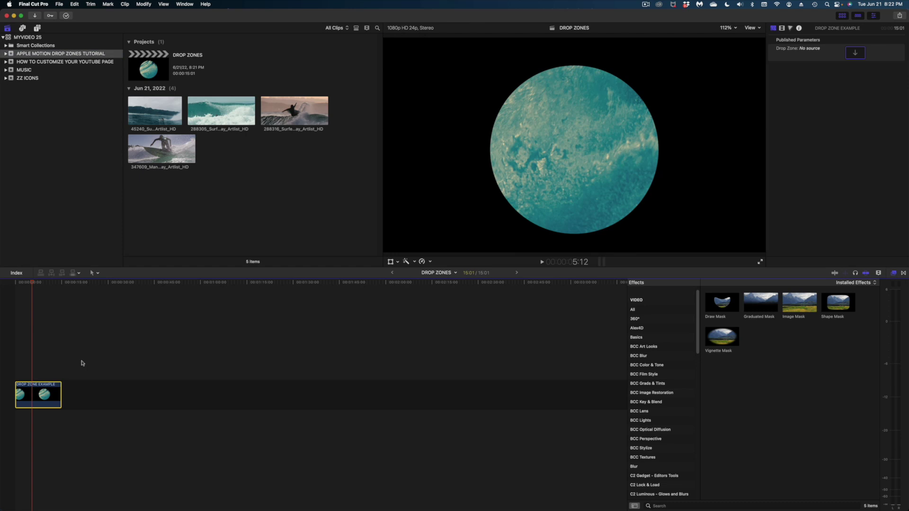
{"action": "left_click", "coordinate": [861, 56]}
{"action": "left_click", "coordinate": [164, 145]}
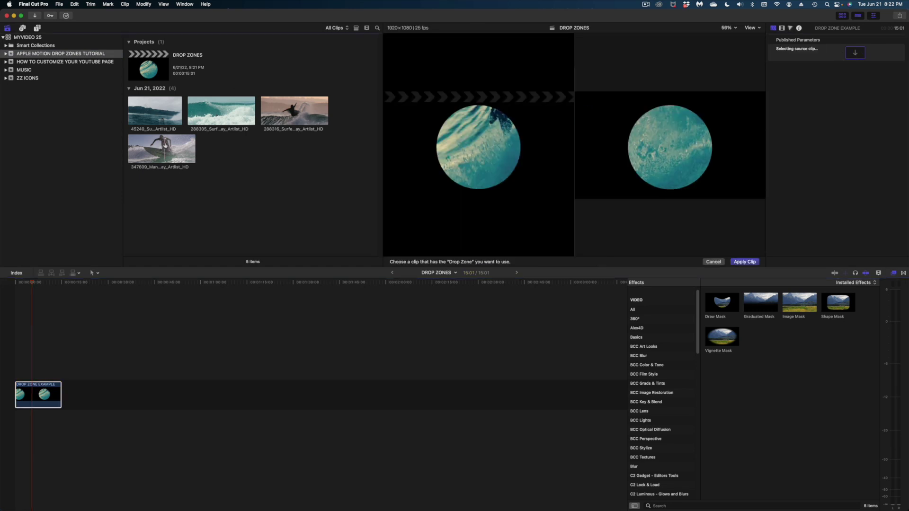
{"action": "left_click", "coordinate": [744, 262]}
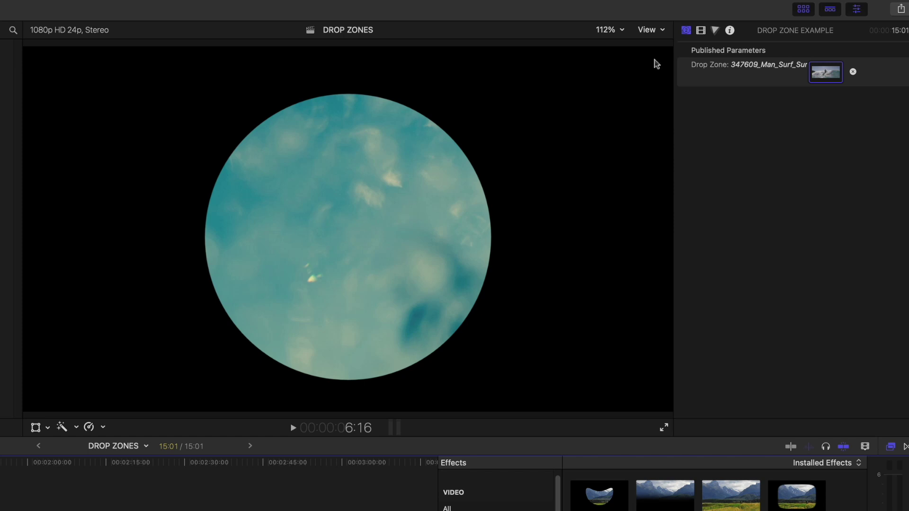
Check the clip's Video and Color inspector settings, then return to the Generator inspector
{"action": "left_click", "coordinate": [700, 31]}
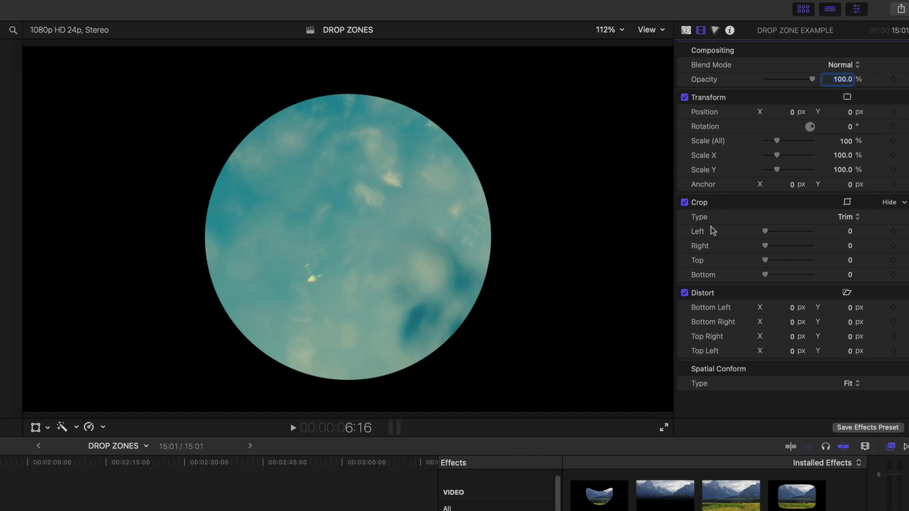
{"action": "left_click", "coordinate": [715, 30]}
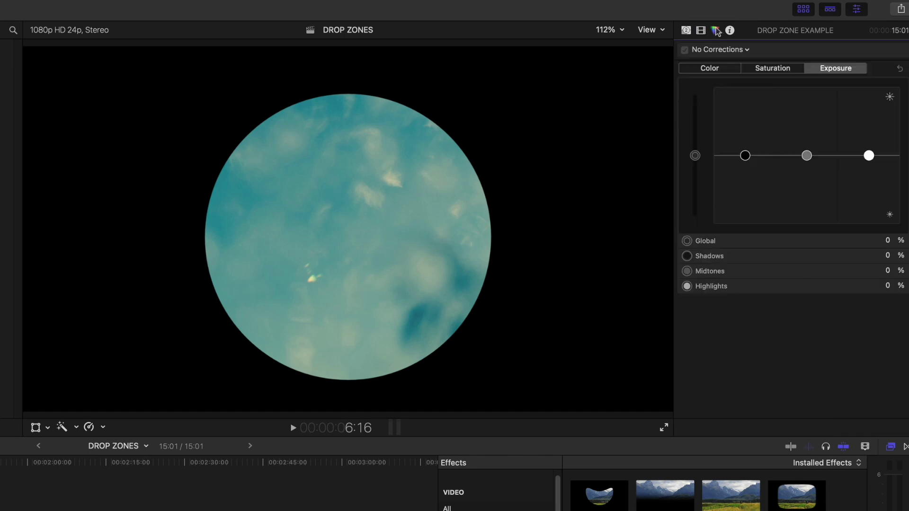
{"action": "left_click", "coordinate": [687, 31]}
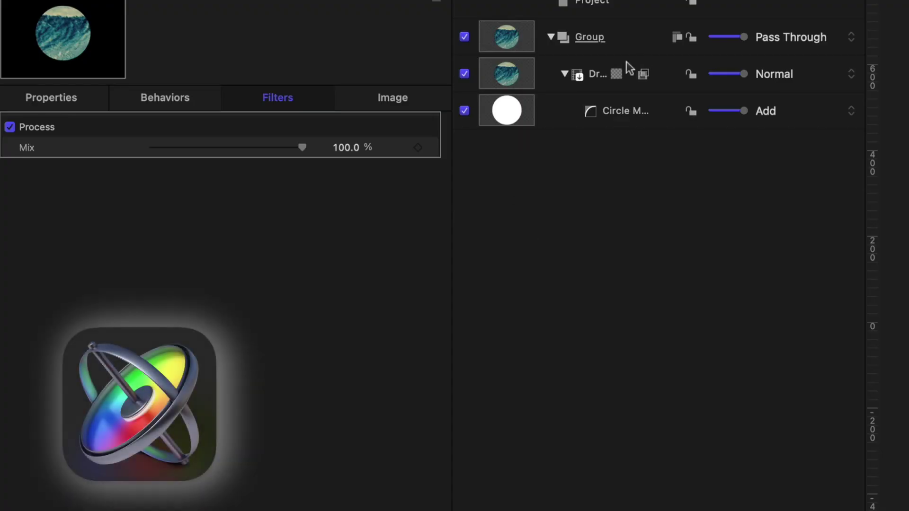
Publish the drop zone's Pan and Scale image parameters to Final Cut Pro
{"action": "left_click", "coordinate": [570, 73]}
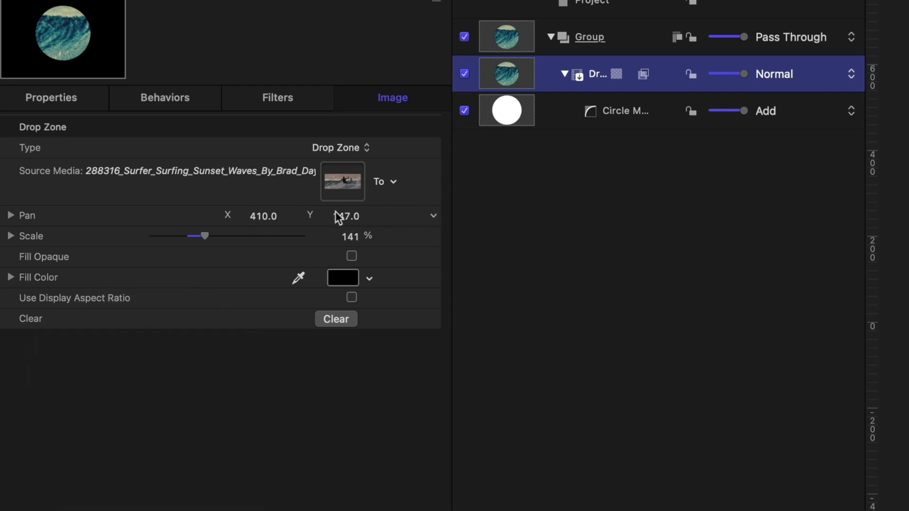
{"action": "left_click", "coordinate": [432, 219]}
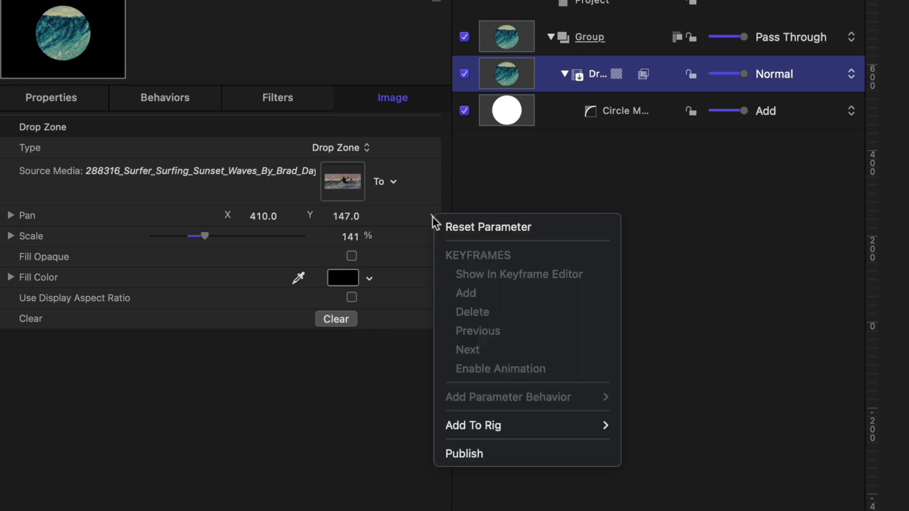
{"action": "left_click", "coordinate": [473, 454]}
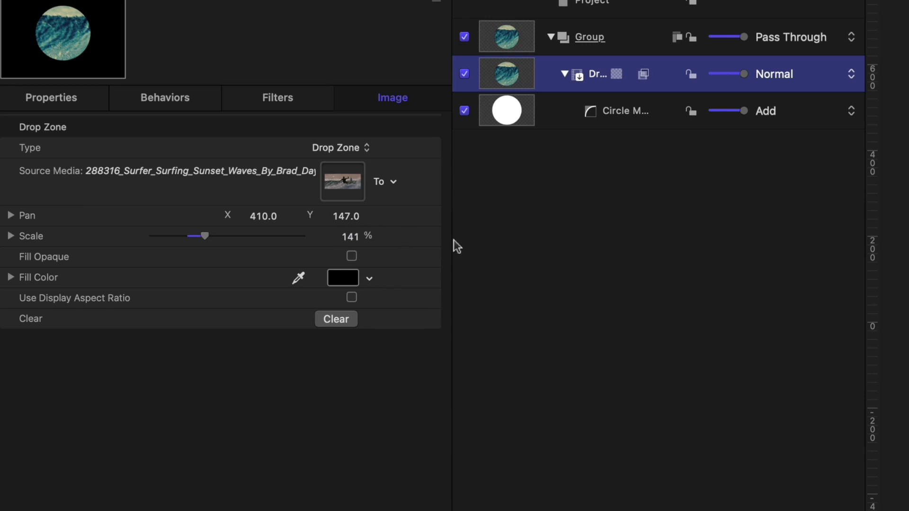
{"action": "left_click", "coordinate": [434, 236]}
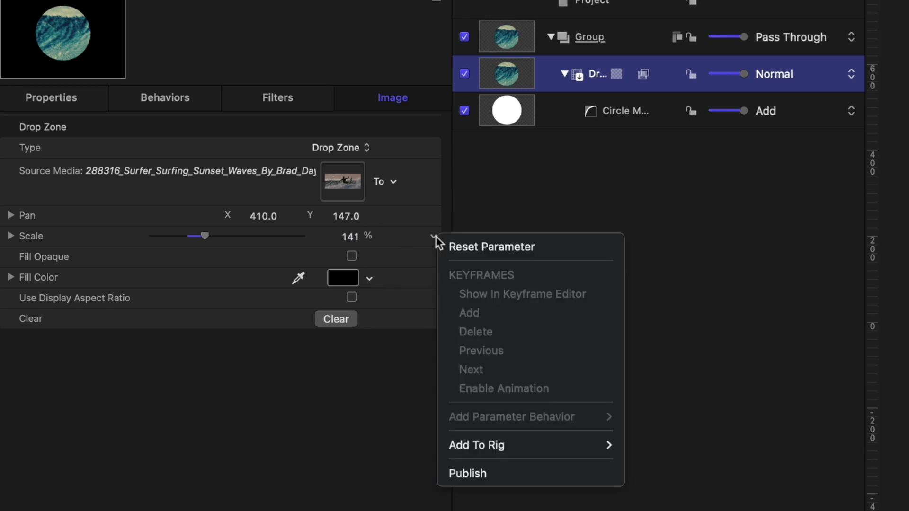
{"action": "left_click", "coordinate": [481, 473]}
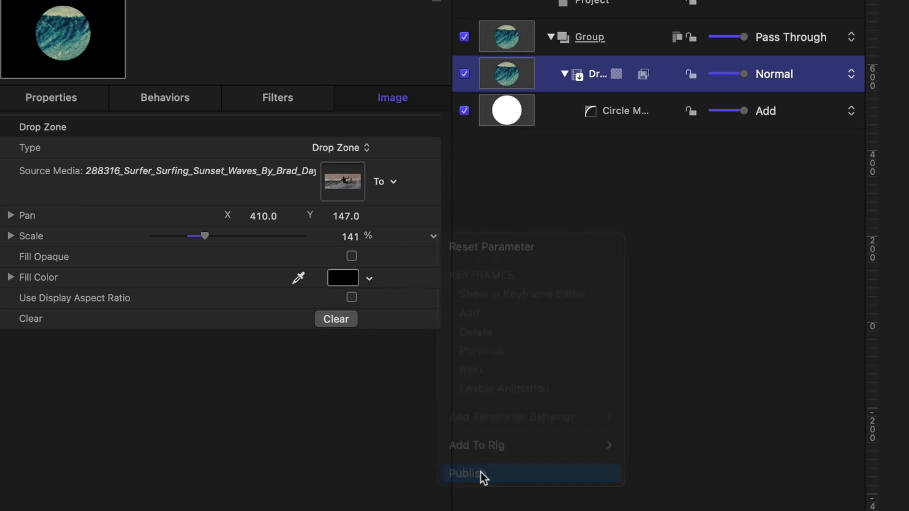
Publish the Process filter's Mix parameter
{"action": "left_click", "coordinate": [295, 99]}
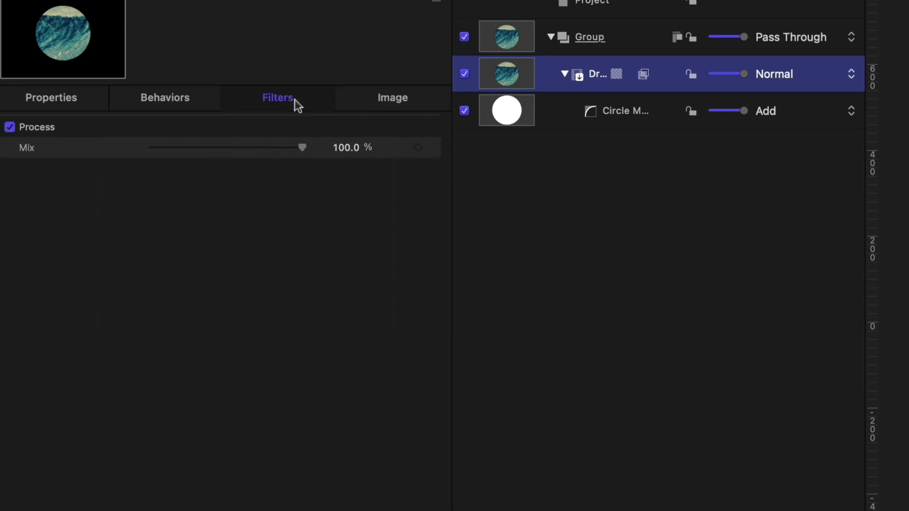
{"action": "left_click", "coordinate": [434, 148]}
{"action": "left_click", "coordinate": [503, 377]}
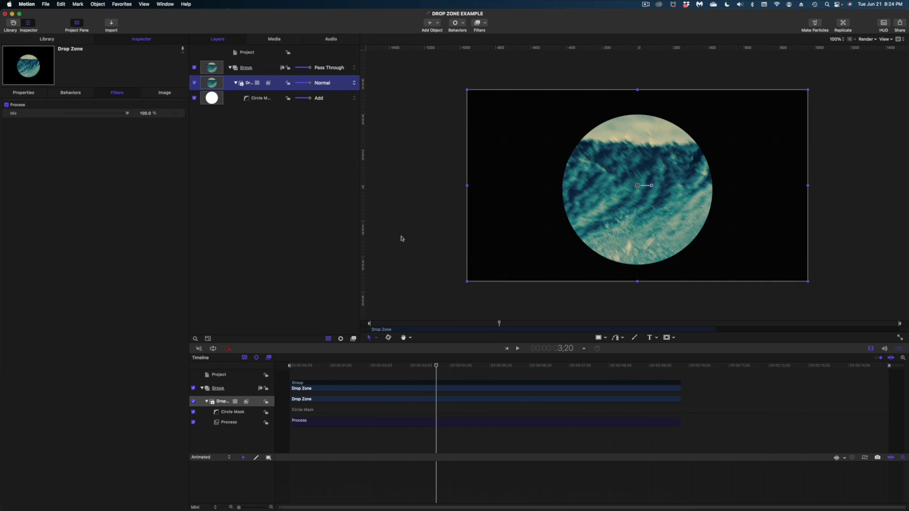
Add the DROP ZONE EXAMPLE generator to the start of the Final Cut Pro timeline
{"action": "left_click", "coordinate": [401, 239]}
{"action": "mouse_move", "coordinate": [391, 507]}
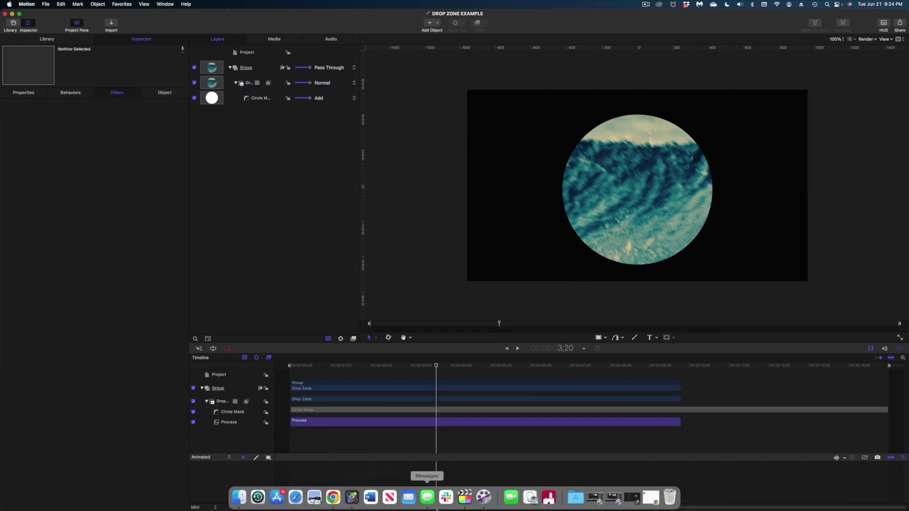
{"action": "left_click", "coordinate": [464, 505]}
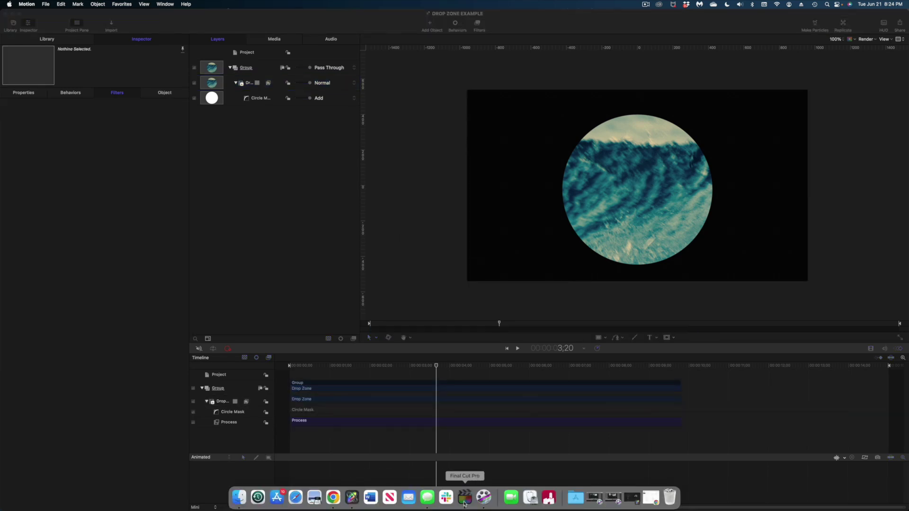
{"action": "left_click_drag", "start_coordinate": [145, 60], "coordinate": [20, 389]}
{"action": "left_click", "coordinate": [33, 283]}
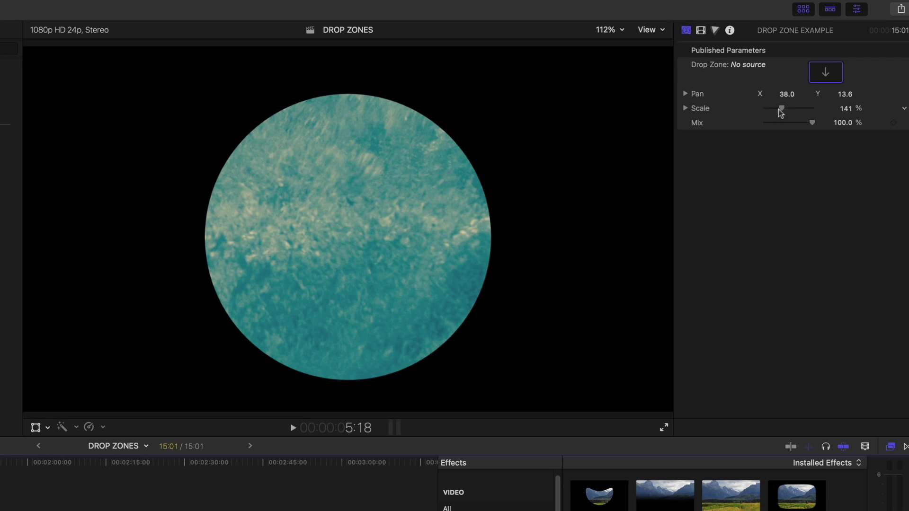
Pan the image left and up inside the circle and resize it to about 95%
{"action": "left_click_drag", "start_coordinate": [781, 110], "coordinate": [776, 92]}
{"action": "left_click_drag", "start_coordinate": [842, 96], "coordinate": [842, 95]}
{"action": "left_click_drag", "start_coordinate": [771, 108], "coordinate": [768, 131]}
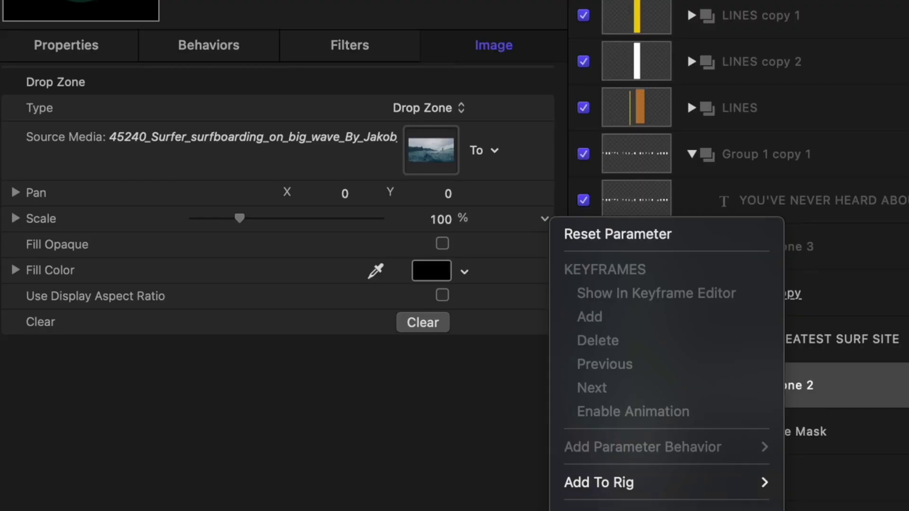
Clear Drop Zone 2's media, add the Process look at about 58% mix, and preview it
{"action": "left_click", "coordinate": [448, 359]}
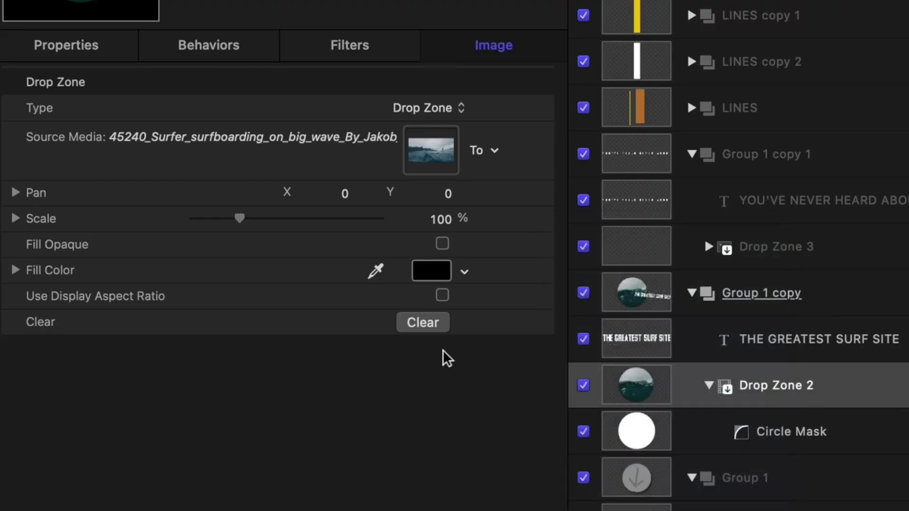
{"action": "left_click", "coordinate": [426, 324]}
{"action": "left_click", "coordinate": [369, 47]}
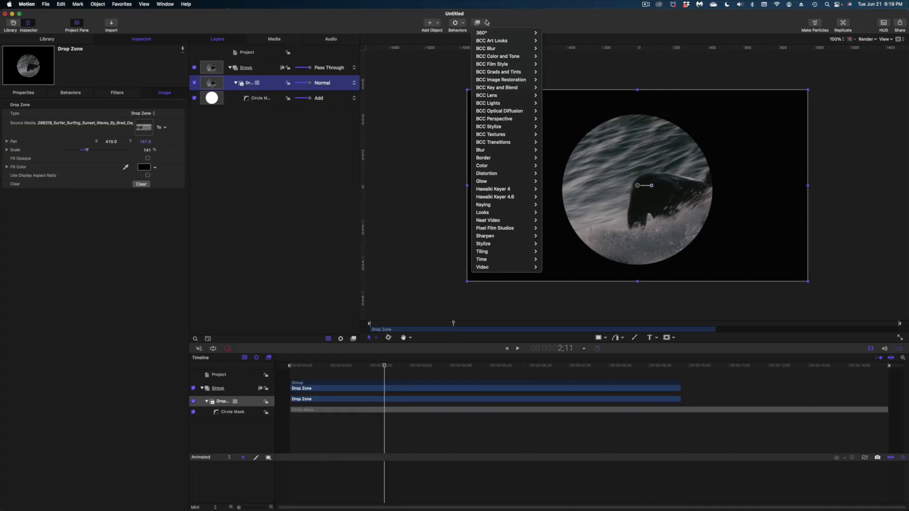
{"action": "mouse_move", "coordinate": [497, 214]}
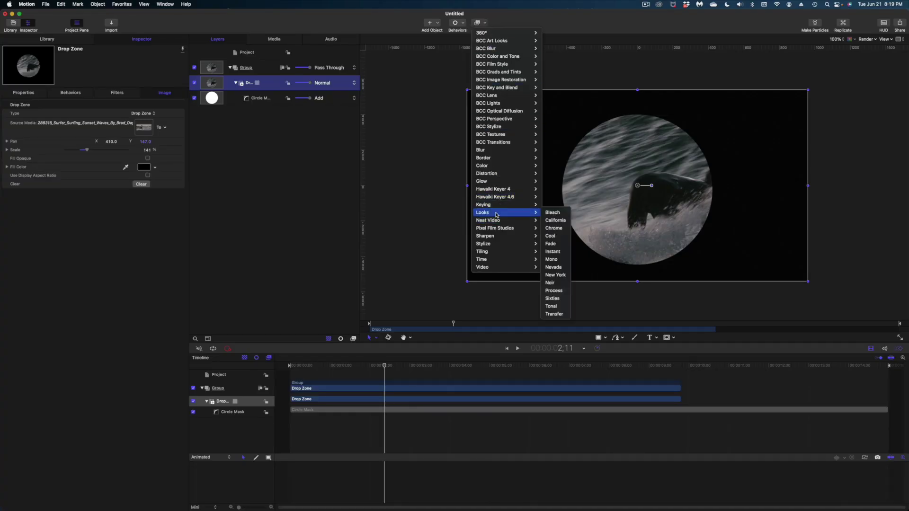
{"action": "left_click", "coordinate": [554, 291]}
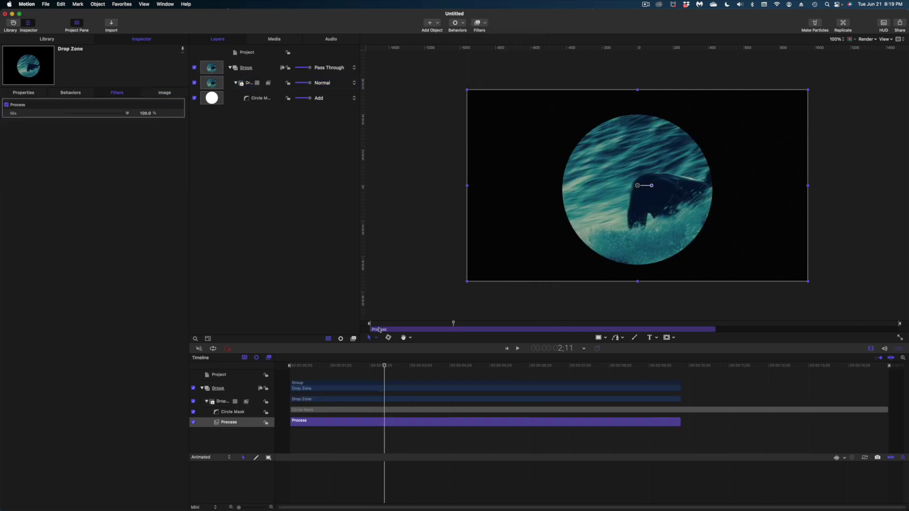
{"action": "left_click_drag", "start_coordinate": [108, 111], "coordinate": [101, 113]}
{"action": "key", "text": "space"}
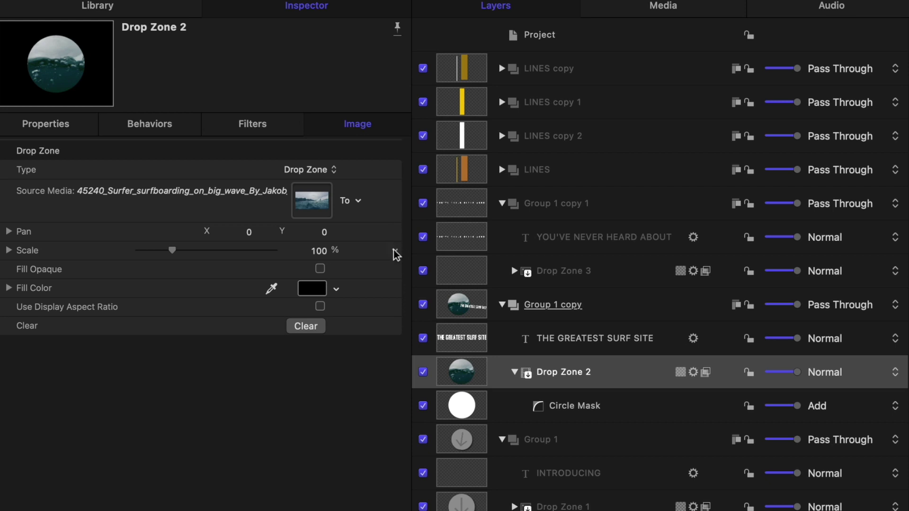
Publish Drop Zone 2's Pan and Scale parameters and empty its source media
{"action": "left_click", "coordinate": [396, 232]}
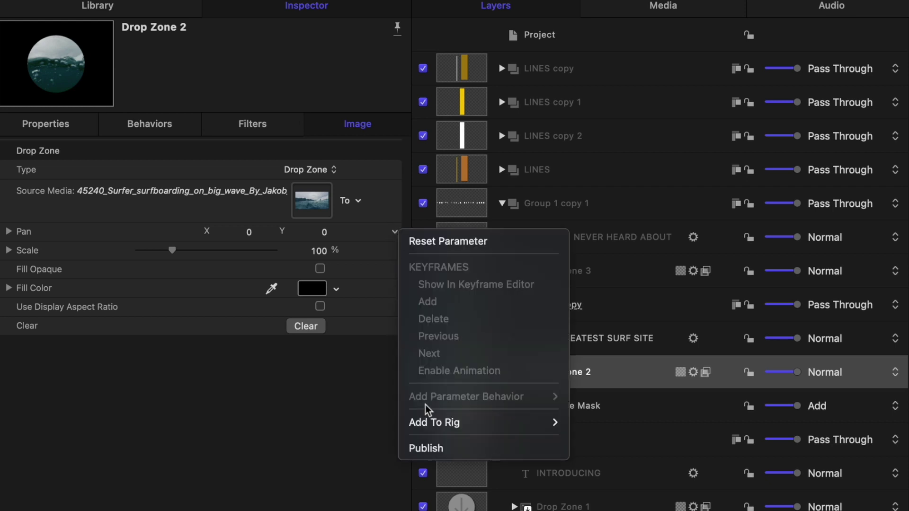
{"action": "left_click", "coordinate": [426, 447]}
{"action": "left_click", "coordinate": [396, 250]}
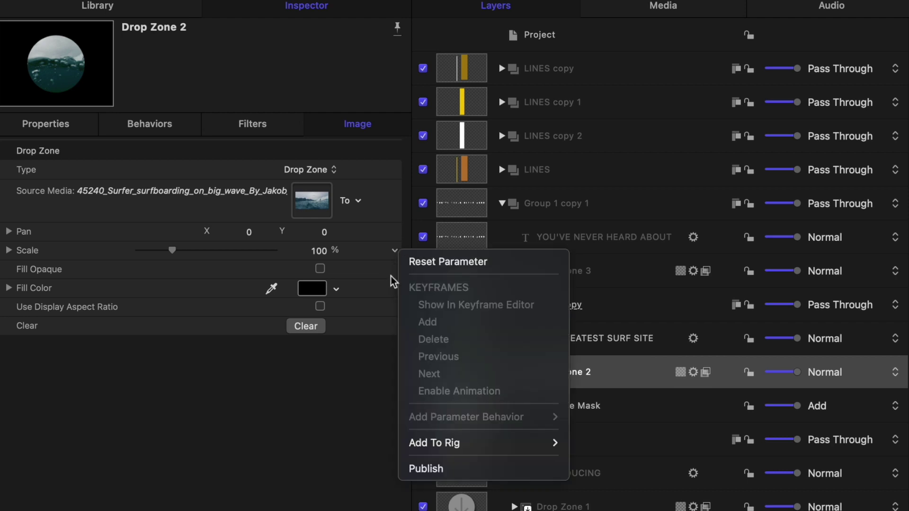
{"action": "left_click", "coordinate": [428, 469]}
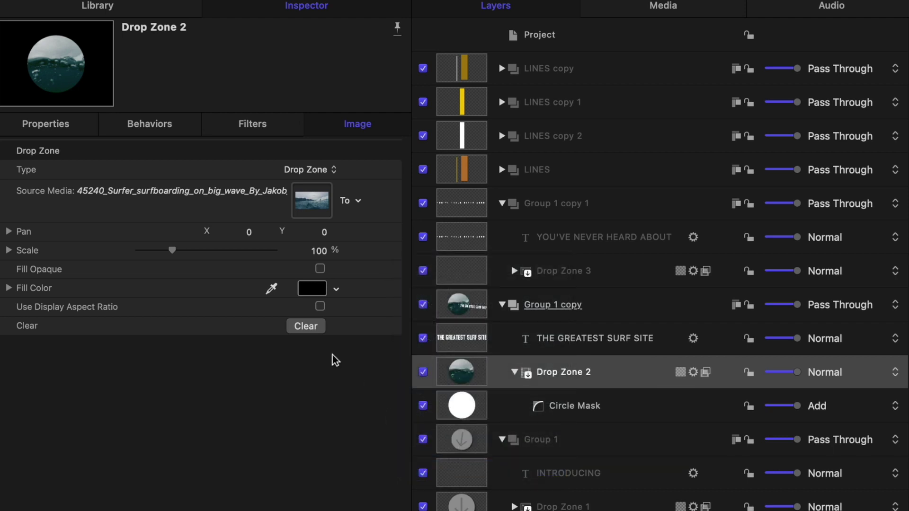
{"action": "left_click", "coordinate": [308, 328]}
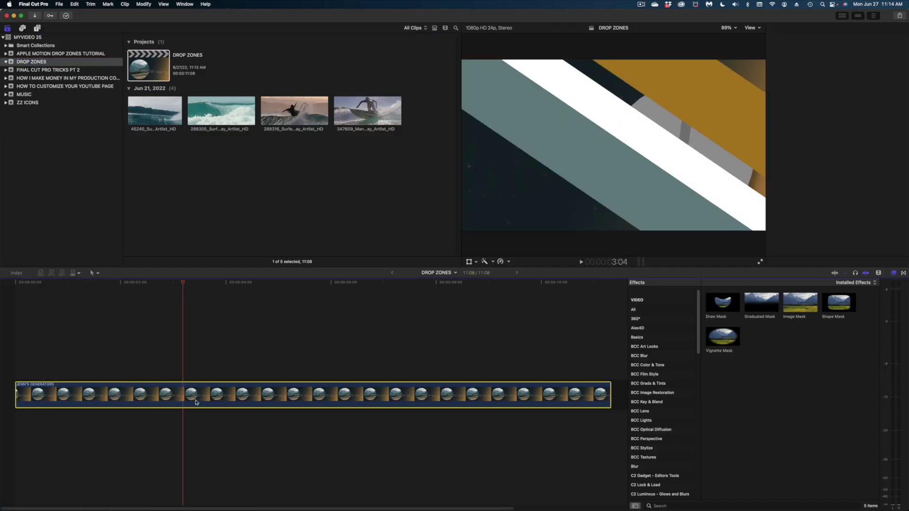
Show the JENN'S GENERATORS clip's published parameters in the Inspector and preview its INTRODUCING title
{"action": "key", "text": "super+4"}
{"action": "left_click", "coordinate": [217, 283]}
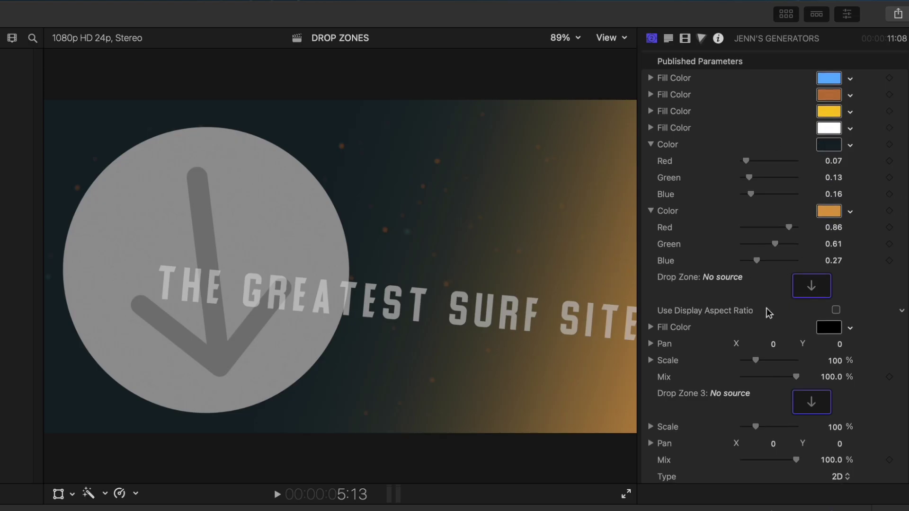
{"action": "key", "text": "j"}
{"action": "key", "text": "j"}
{"action": "key", "text": "j"}
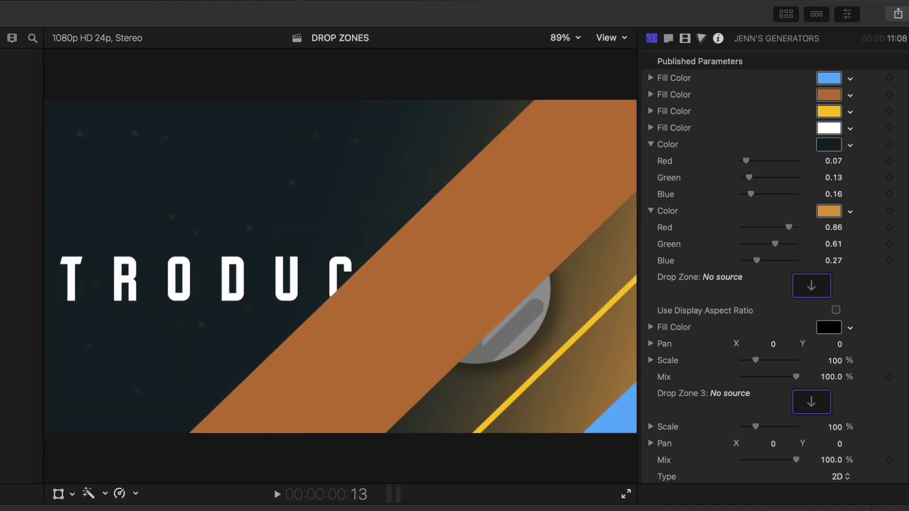
{"action": "key", "text": "l"}
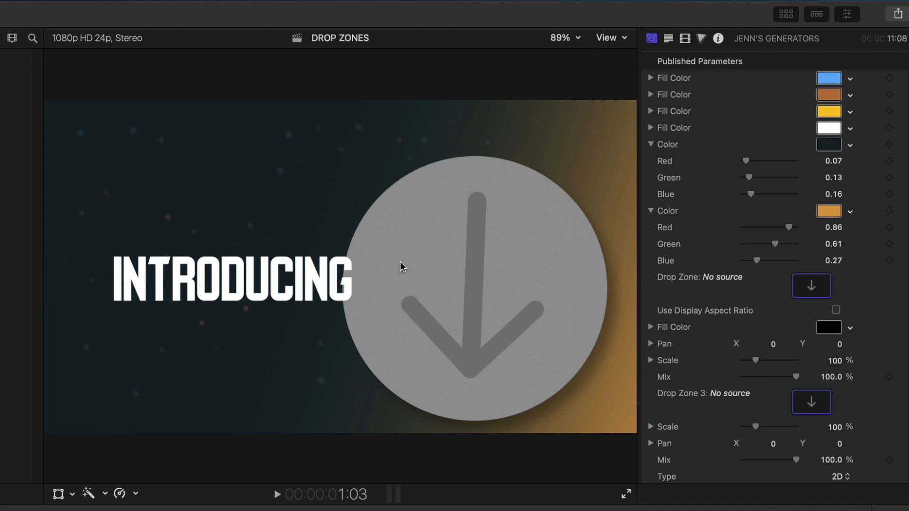
Apply surf clips from the browser to the first drop zone, Drop Zone 4 and Drop Zone 3
{"action": "left_click", "coordinate": [813, 289]}
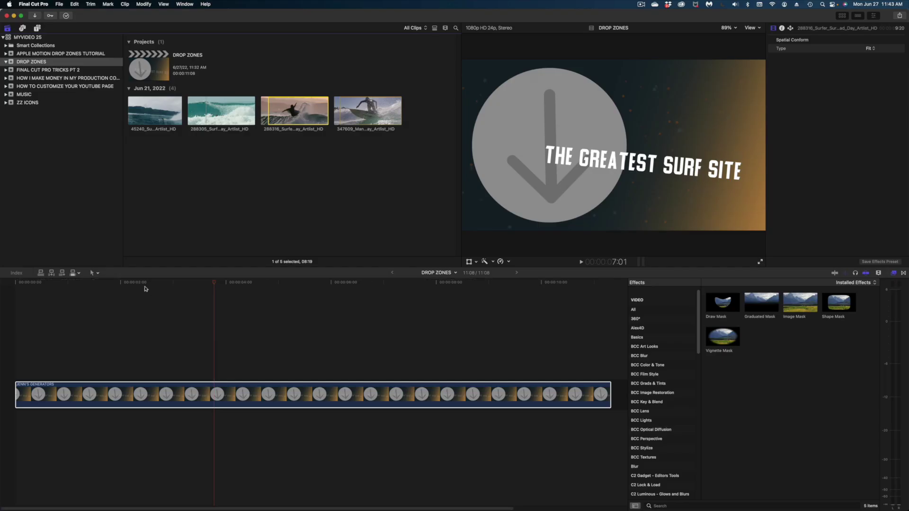
{"action": "left_click", "coordinate": [221, 110]}
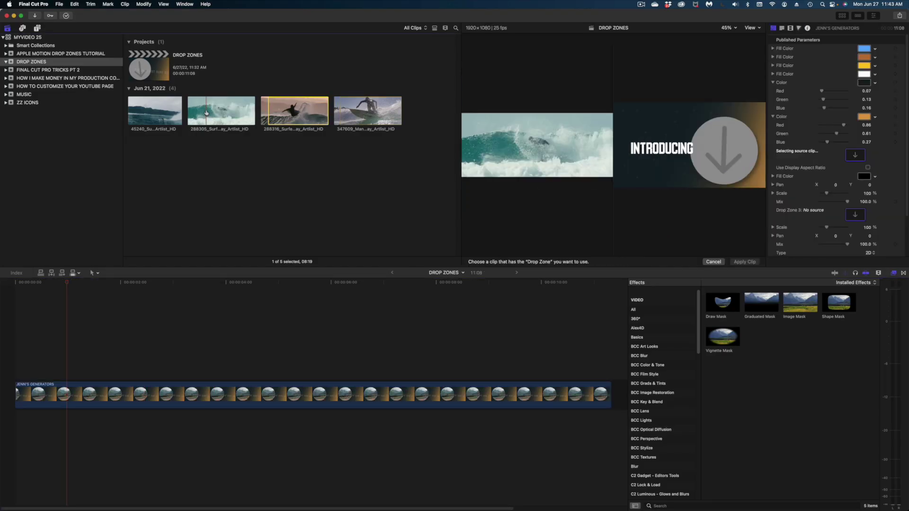
{"action": "left_click", "coordinate": [742, 260]}
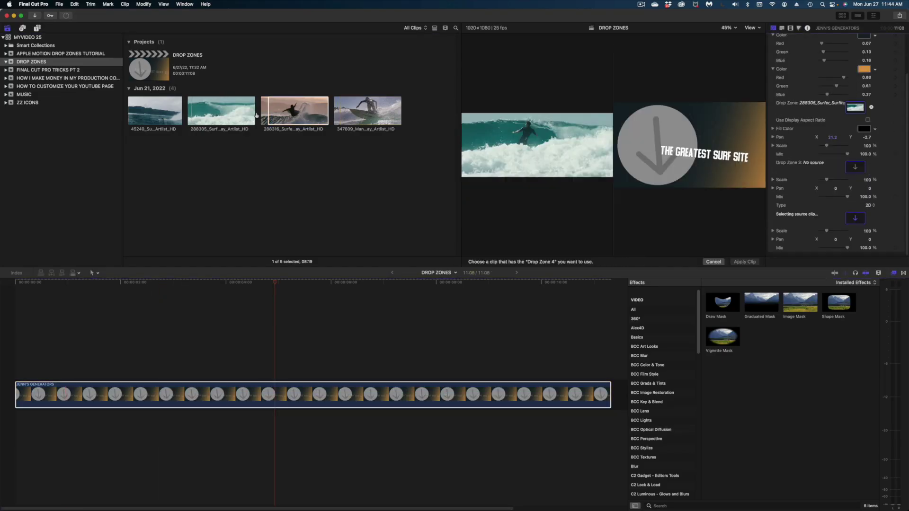
{"action": "left_click", "coordinate": [294, 110]}
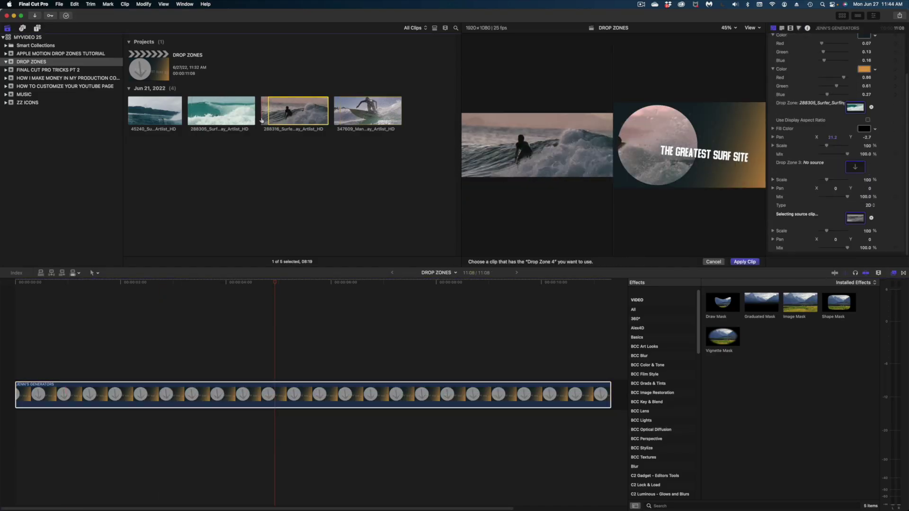
{"action": "left_click", "coordinate": [742, 260]}
{"action": "left_click", "coordinate": [140, 282]}
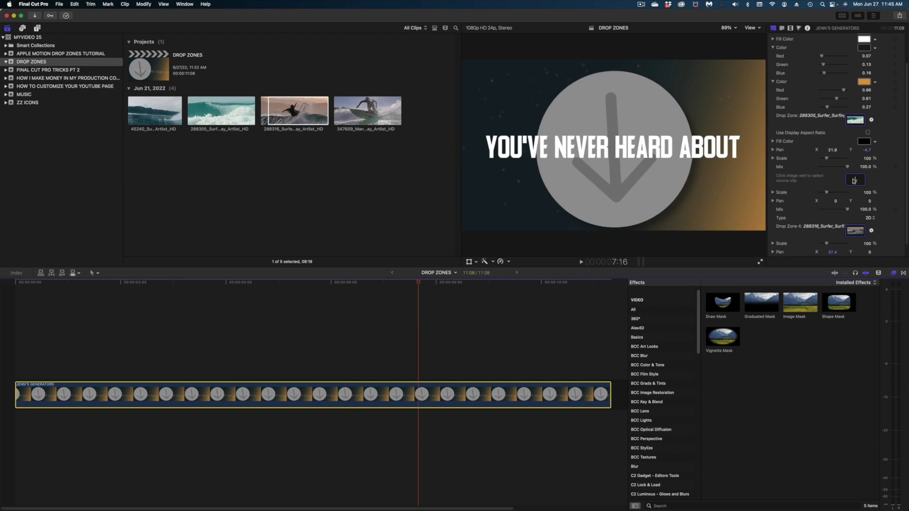
{"action": "left_click", "coordinate": [855, 180]}
{"action": "left_click", "coordinate": [346, 108]}
{"action": "left_click", "coordinate": [744, 262]}
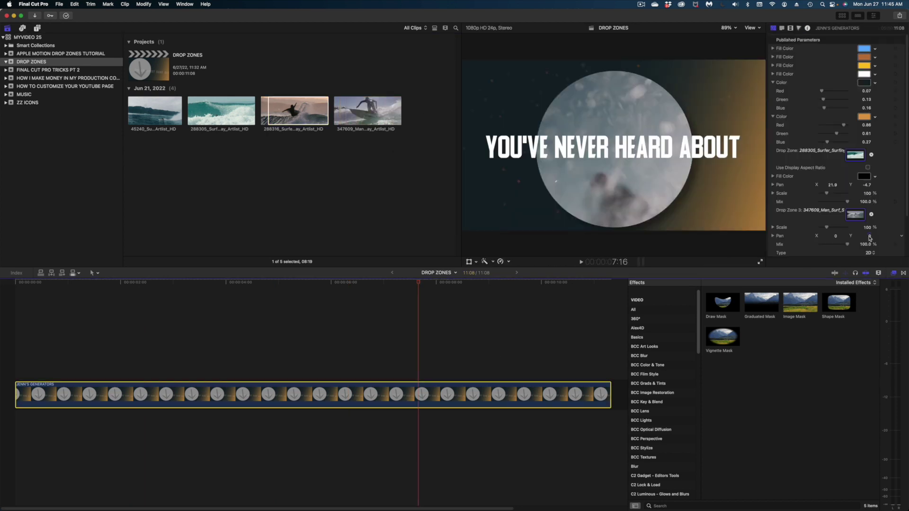